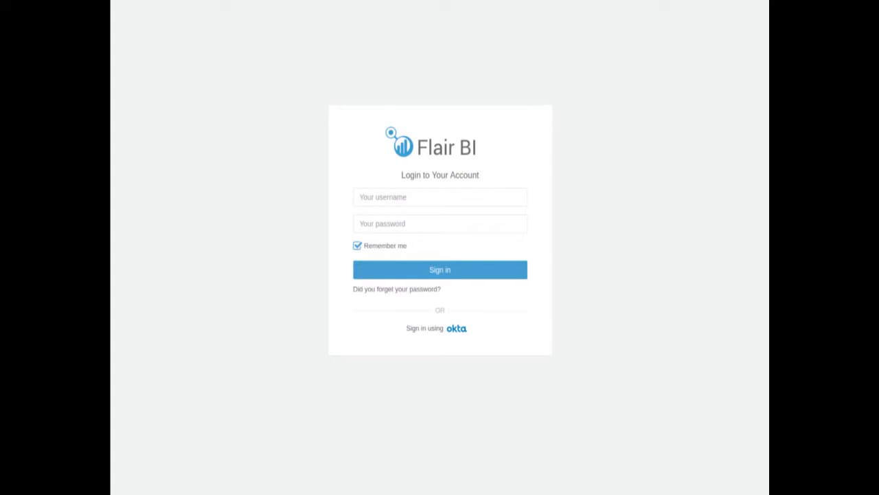
Sign in to the account by entering the username and the account password.
left_click(399, 197)
type("flairadmin")
key("Tab")
type("admin")
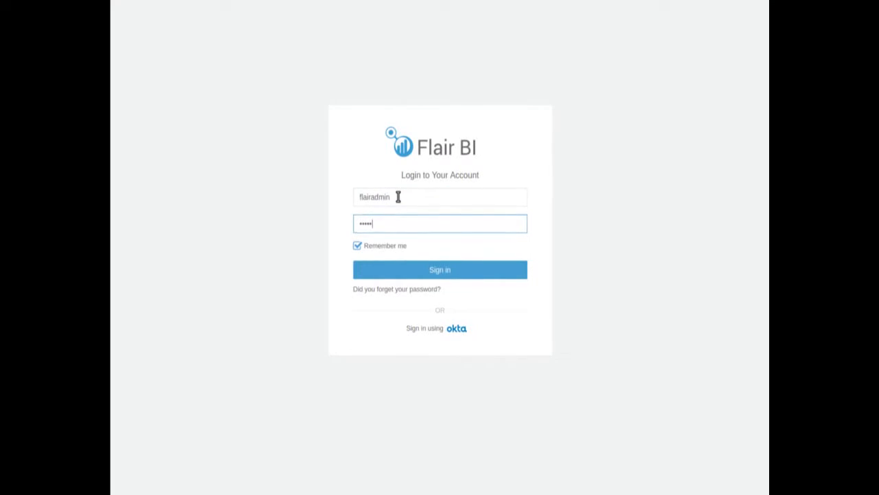
key("Return")
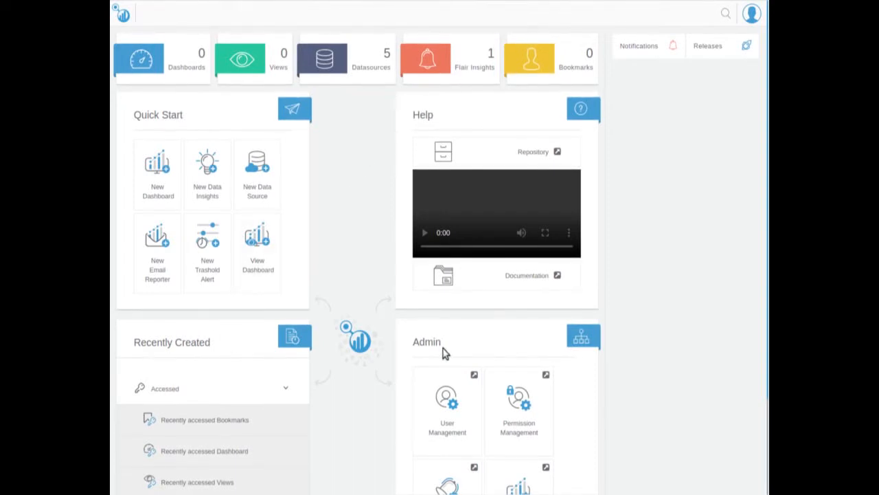
left_click(752, 14)
left_click(676, 185)
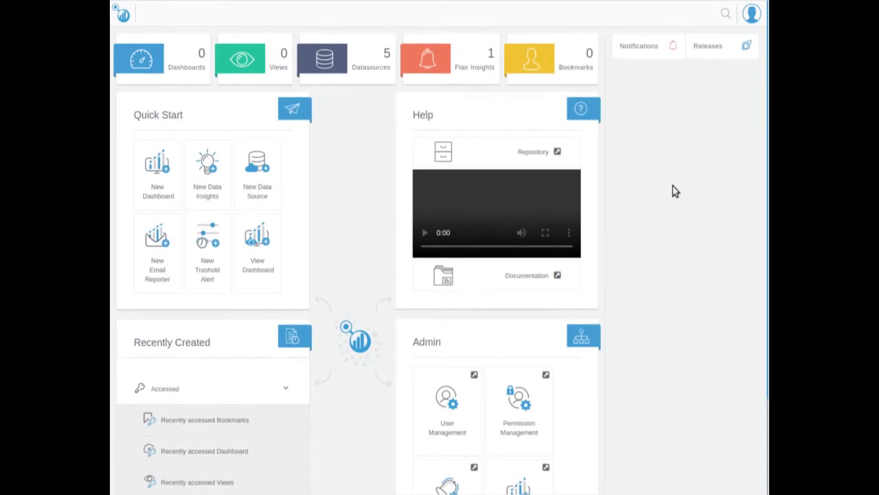
Start a new data source and choose Amazon Athena as the connection type.
left_click(265, 169)
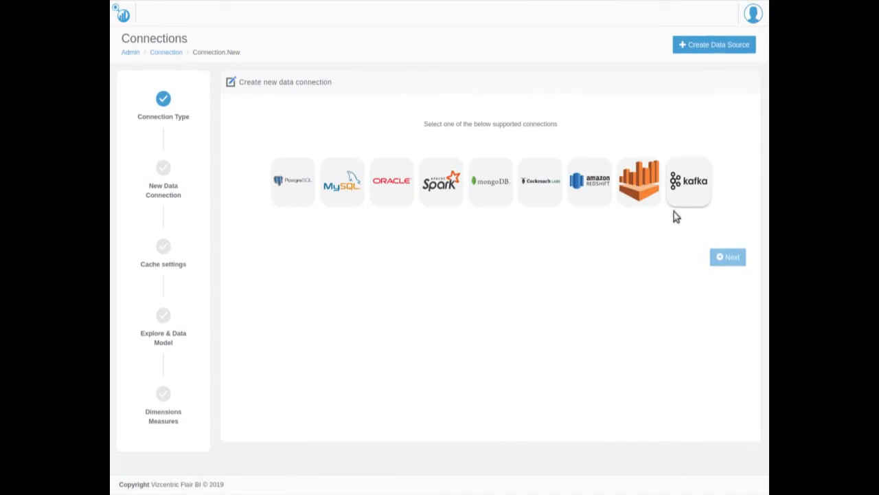
left_click(638, 197)
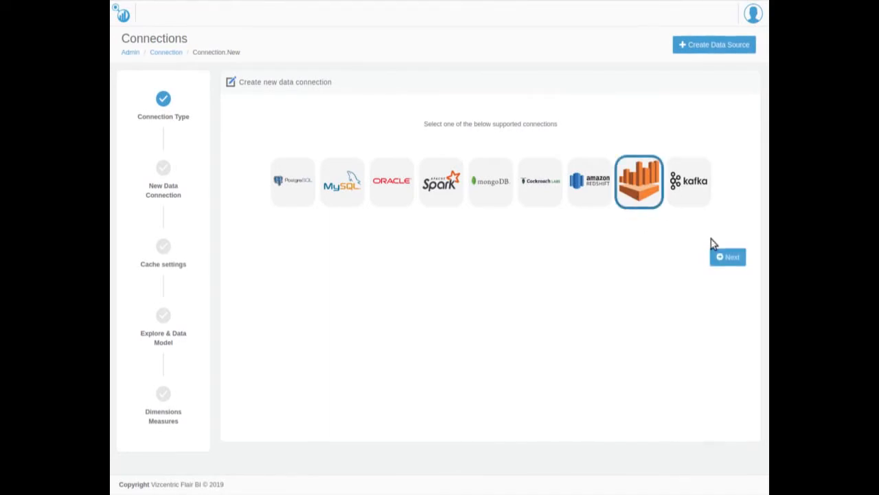
left_click(726, 256)
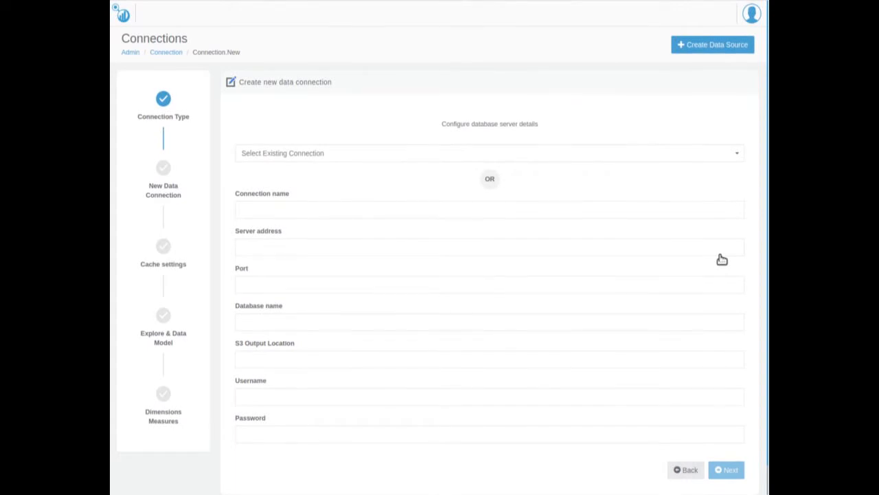
Reuse the existing Athena-connection for the data source and continue past the cache settings with the cache left disabled.
left_click(655, 154)
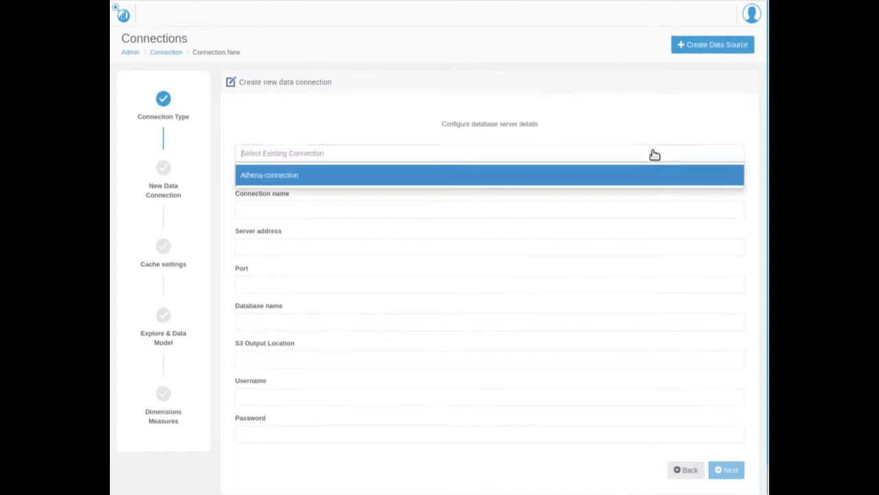
left_click(632, 179)
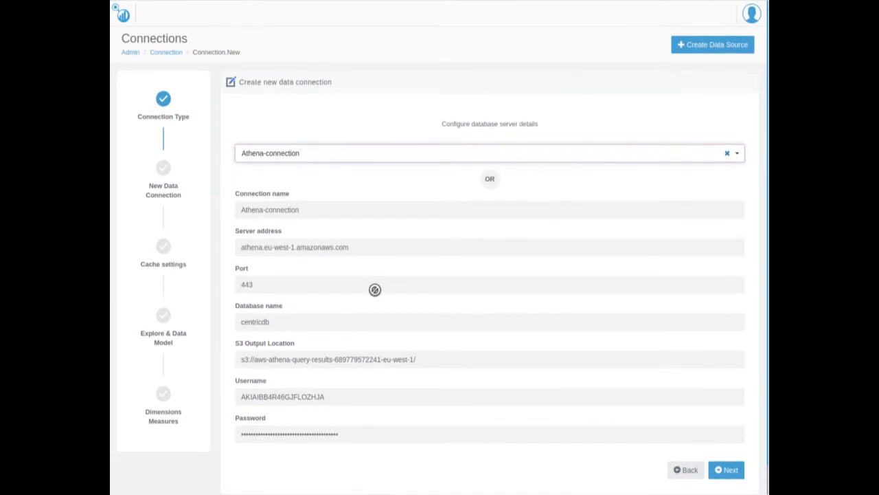
left_click(725, 471)
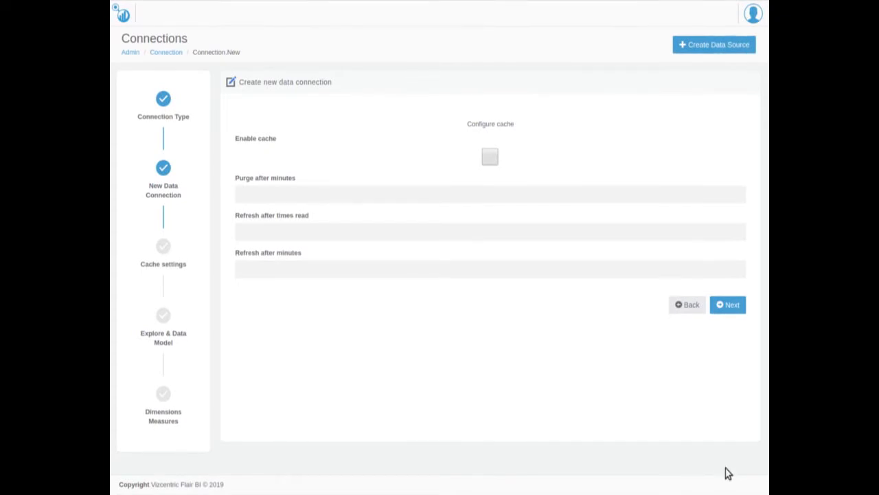
left_click(730, 310)
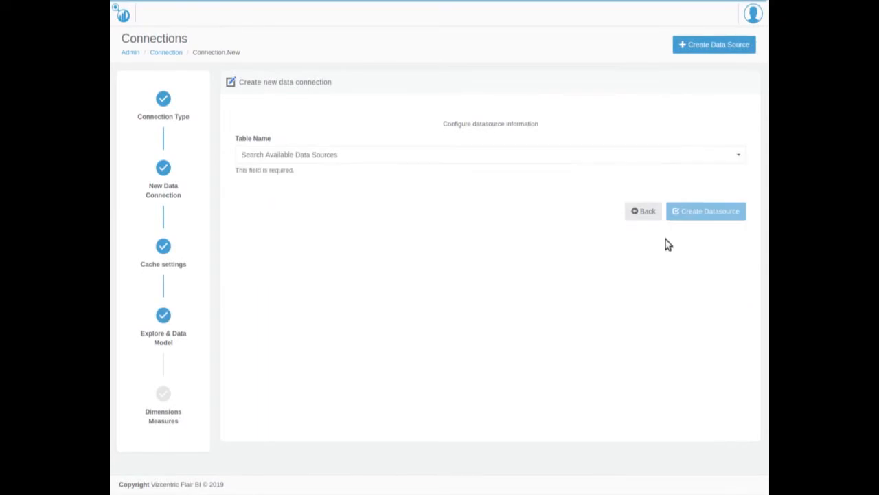
Choose the ordersummary table, test its connection and show its sample data.
left_click(582, 161)
type("ordersum")
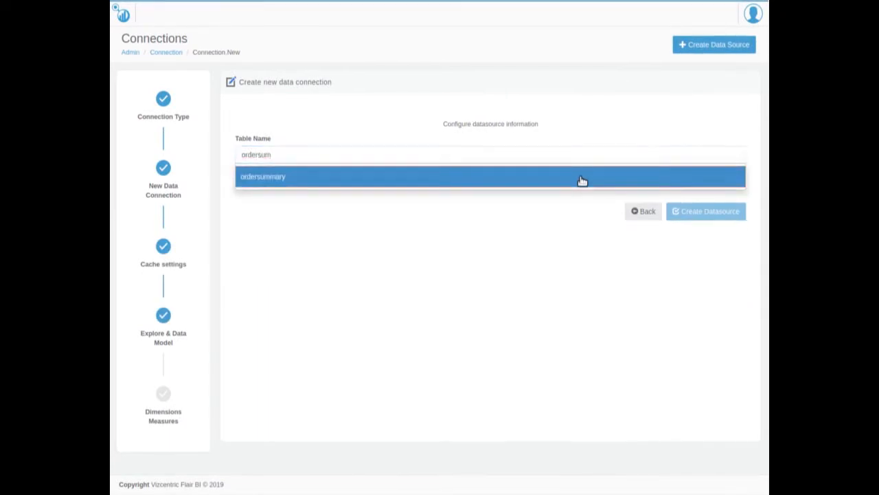
left_click(582, 177)
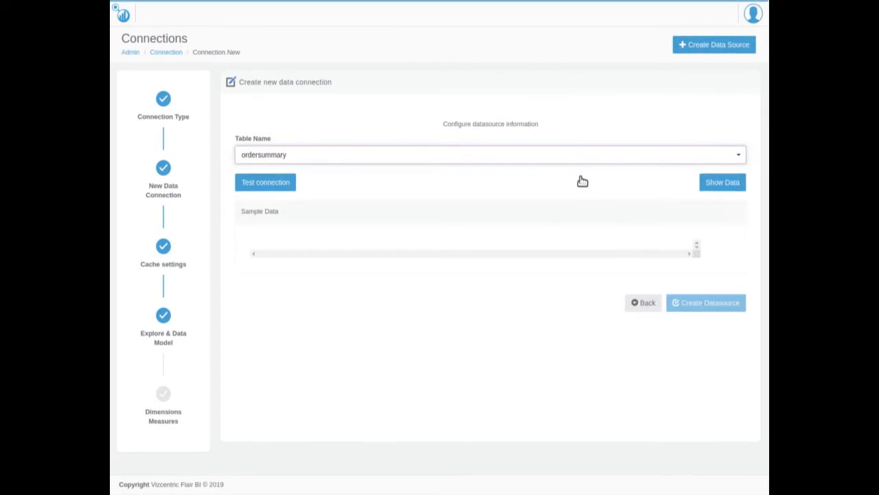
left_click(280, 182)
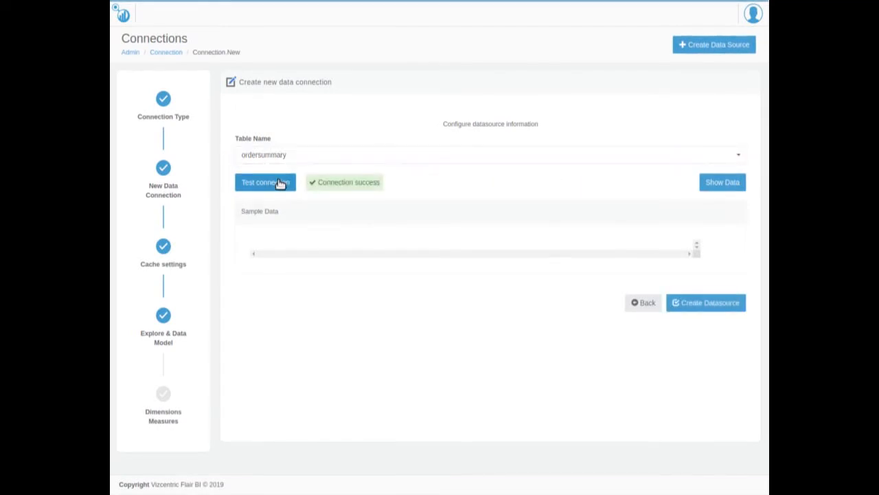
left_click(708, 185)
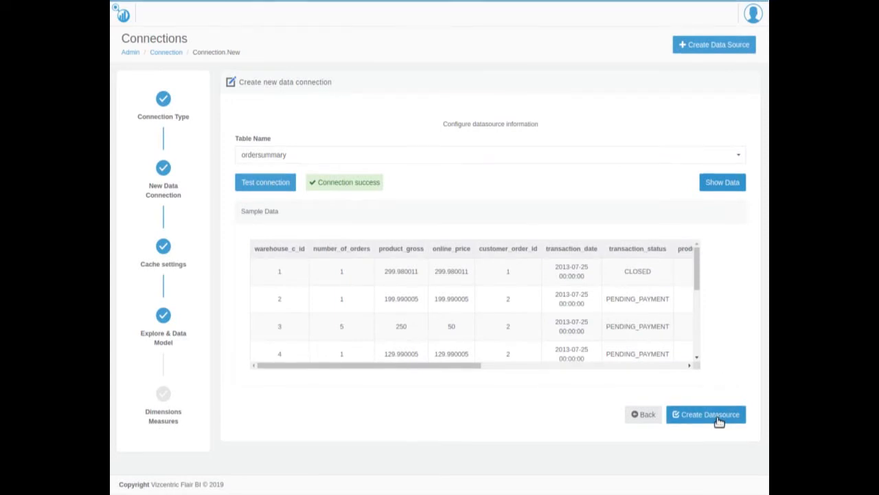
Create the ordersummary datasource and finish the setup with all default dimension and measure feature types.
left_click(710, 414)
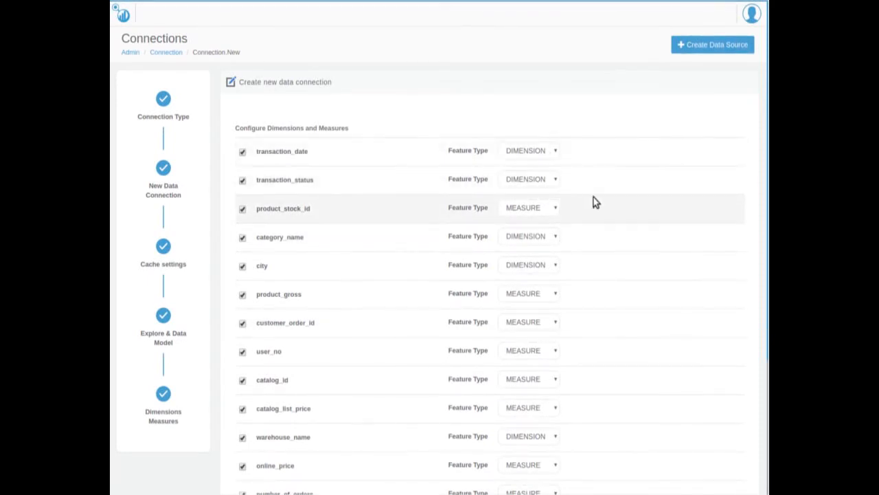
scroll(585, 206, "down", 1)
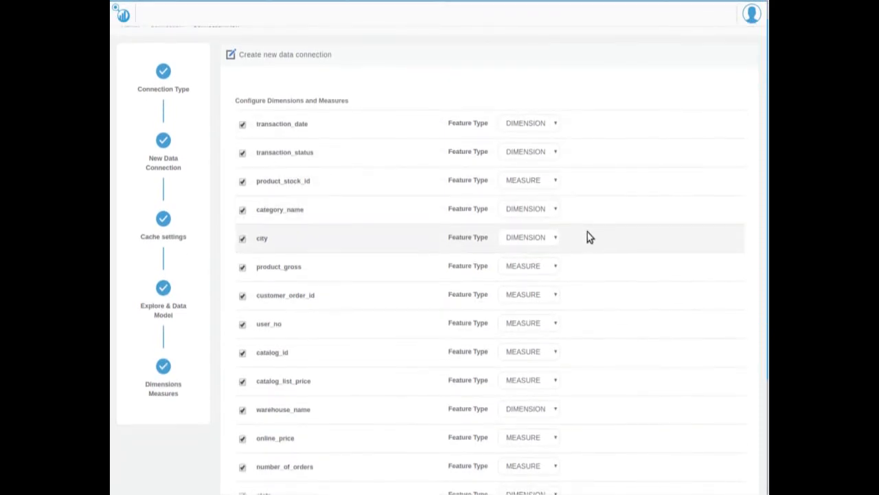
scroll(640, 301, "down", 1)
scroll(638, 302, "down", 2)
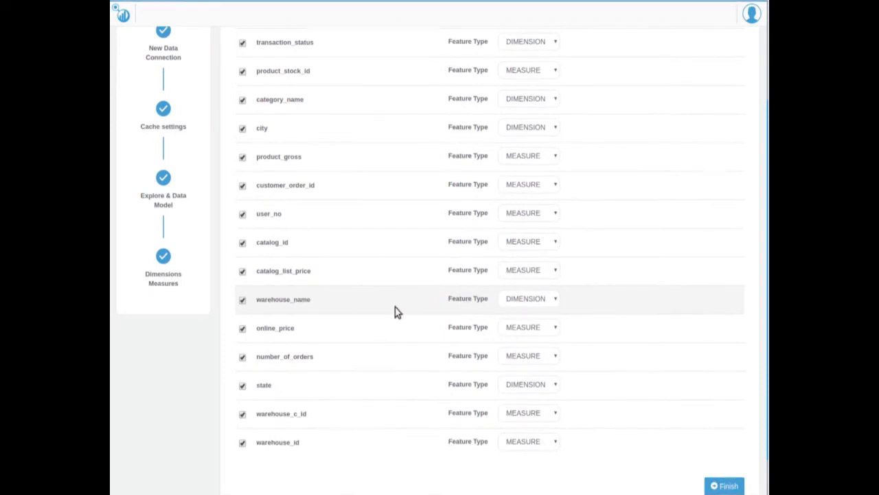
left_click(736, 474)
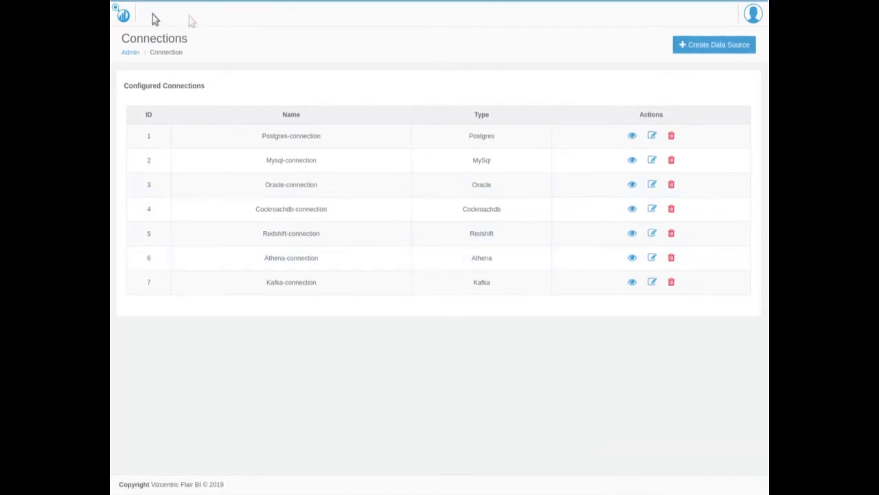
Check the home page's datasource list for the ordersummary entry, and close the list.
left_click(125, 15)
left_click(356, 68)
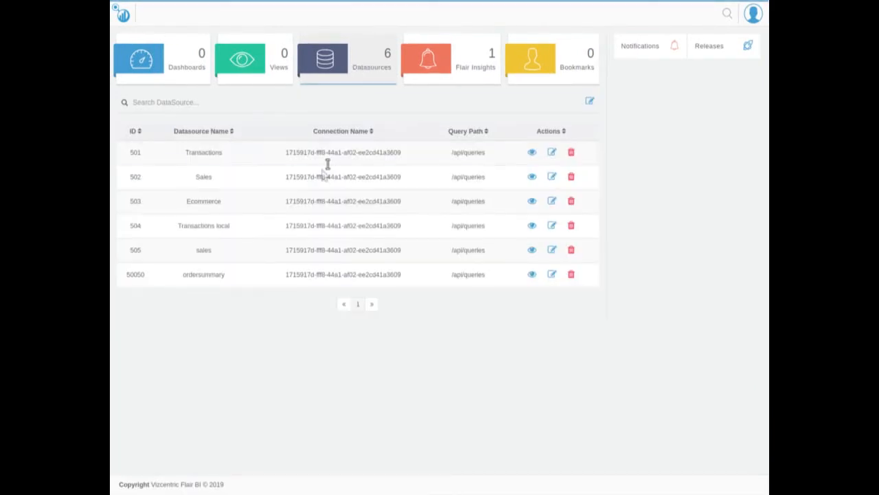
double_click(208, 274)
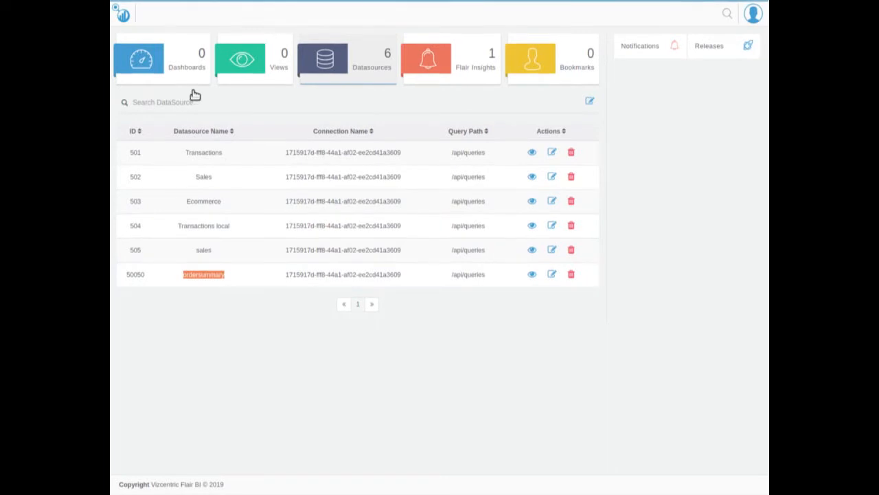
left_click(320, 79)
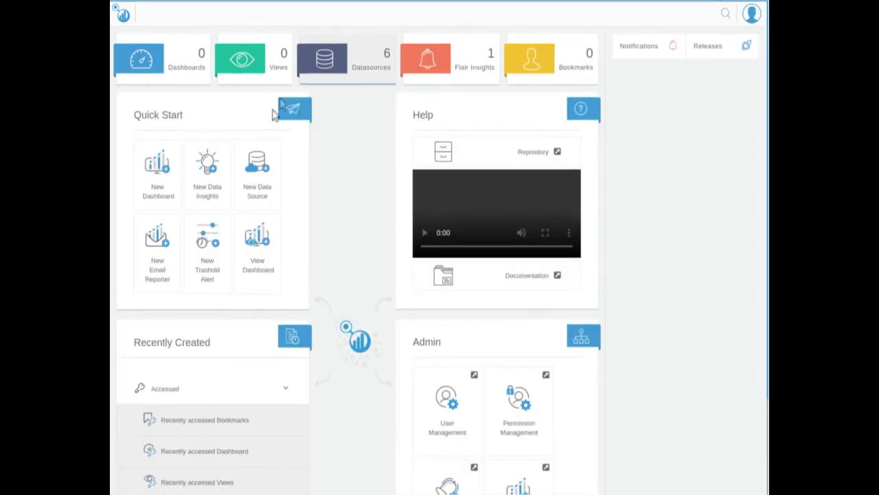
Start a new dashboard with OrderSummary as its name, category and description.
left_click(174, 168)
left_click(344, 81)
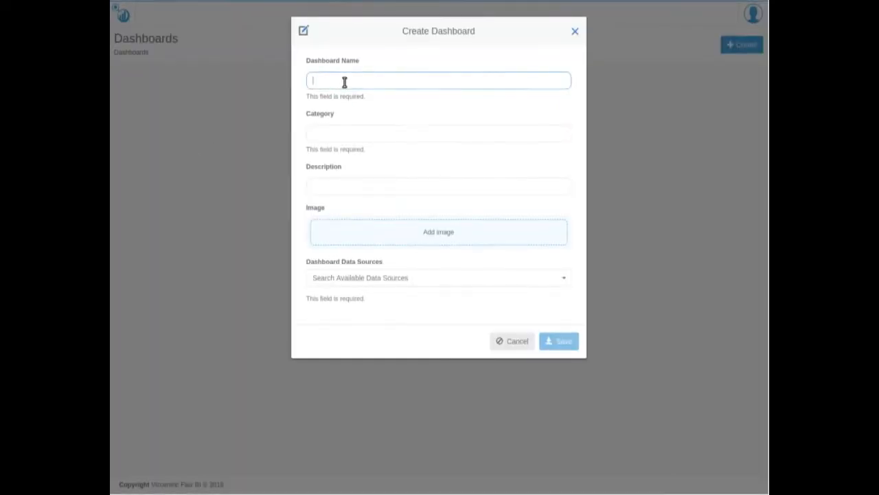
type("OrderSummary")
key("ctrl+a")
key("ctrl+c")
left_click(342, 121)
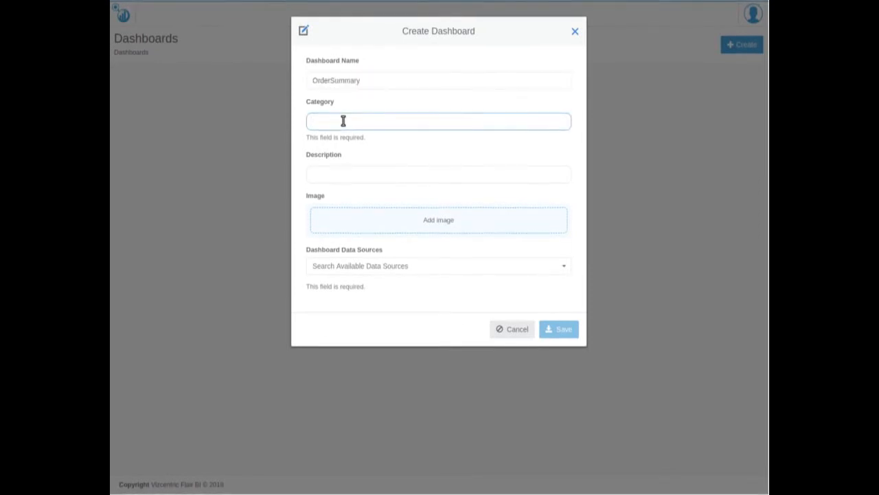
key("ctrl+v")
left_click(338, 161)
key("ctrl+v")
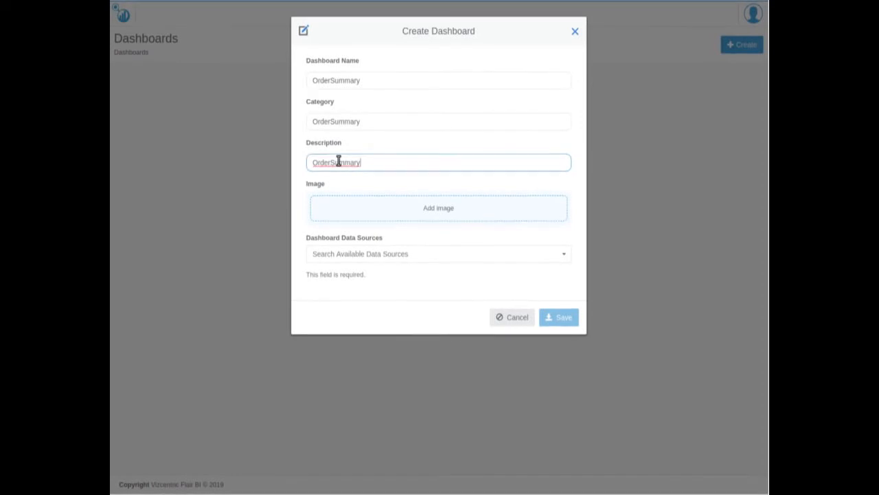
Add Image2.png from the Pictures folder as the dashboard's image.
left_click(430, 209)
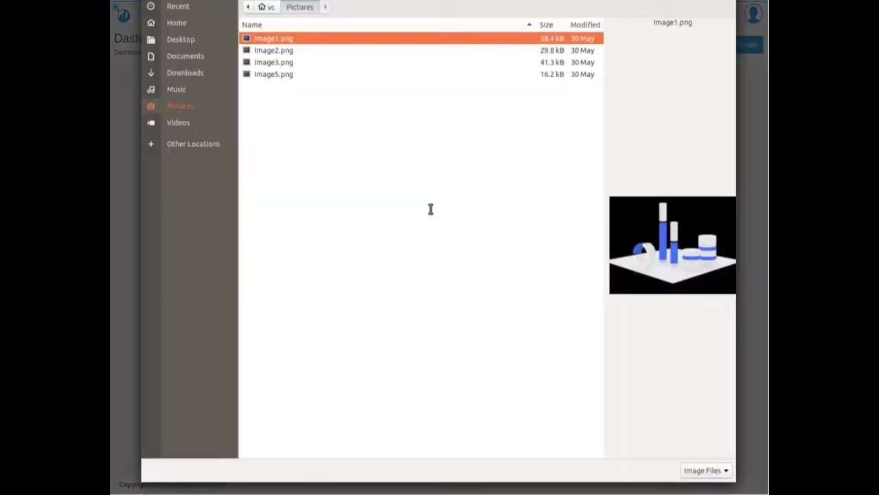
left_click(351, 53)
left_click(719, 2)
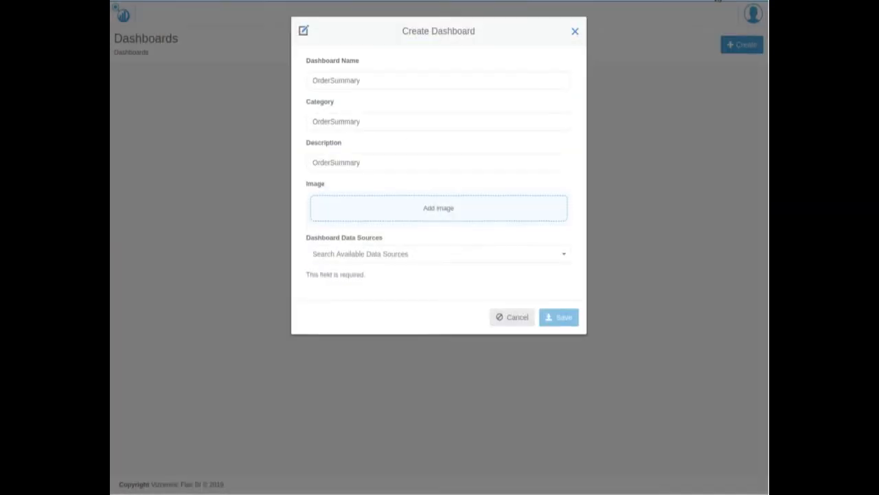
Assign the ordersummary data source to the dashboard and save it.
left_click(450, 315)
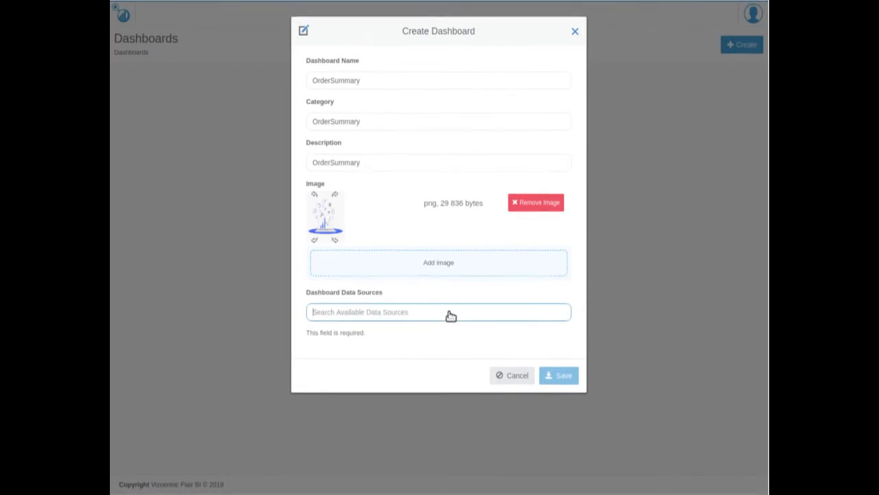
type("order")
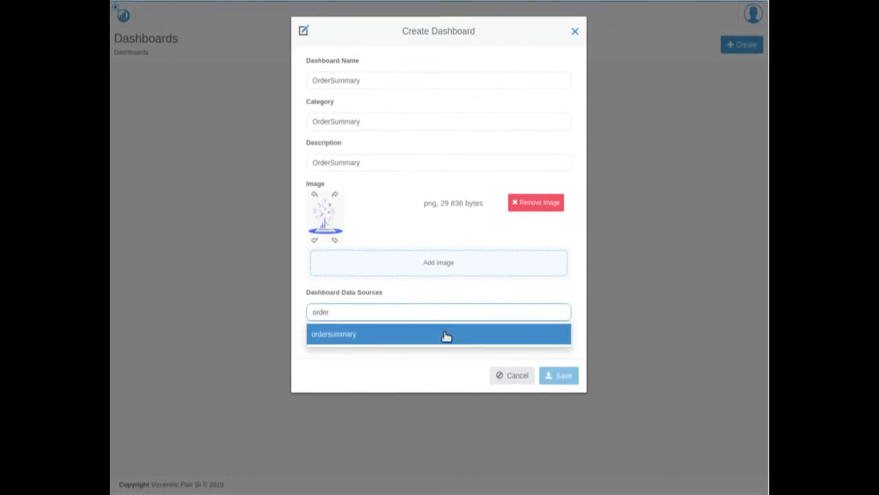
left_click(447, 335)
left_click(558, 375)
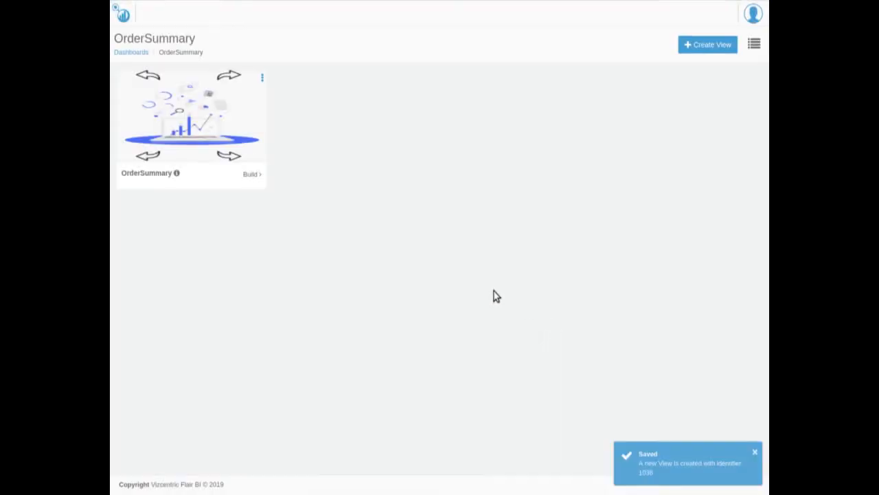
Open the OrderSummary view for building and switch it to edit mode.
left_click(251, 175)
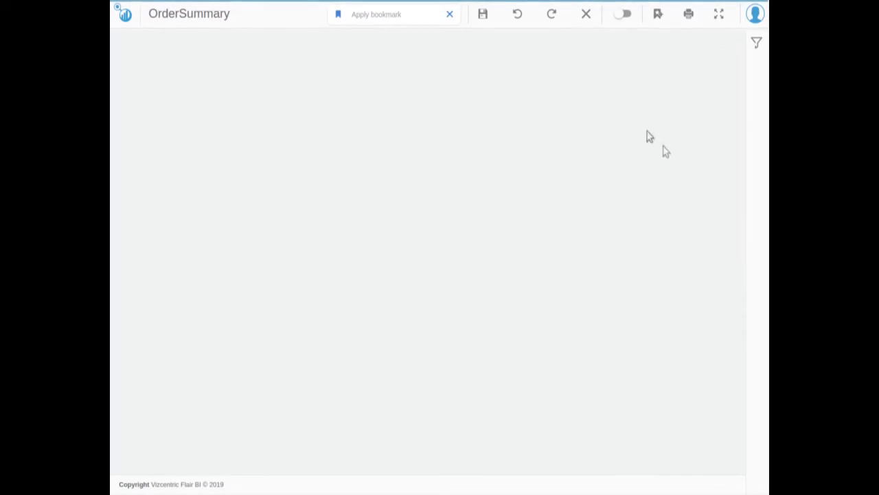
left_click(623, 13)
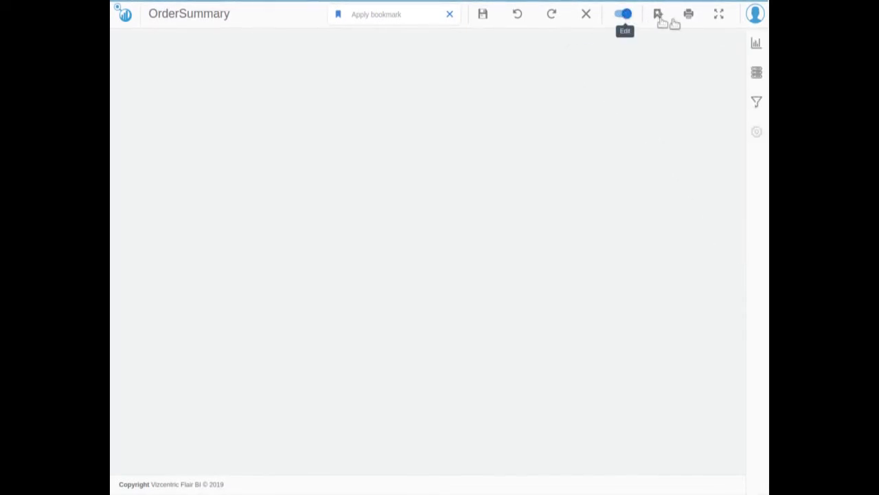
Add a Stacked Vertical Bar Chart to the view and enlarge it to span the canvas width.
left_click(756, 46)
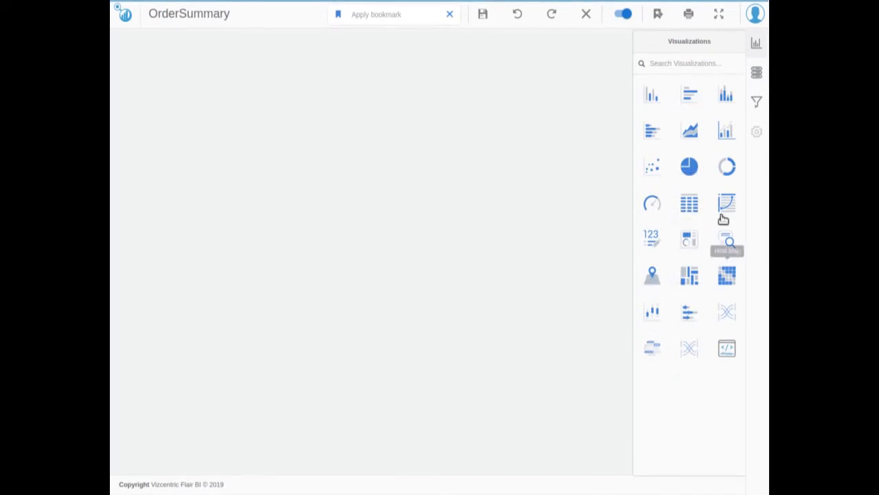
left_click(724, 93)
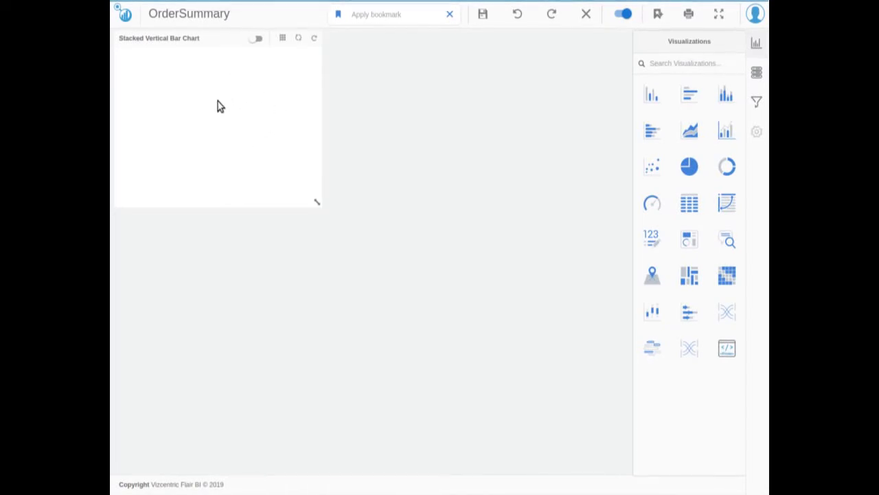
left_click_drag(316, 201, 617, 231)
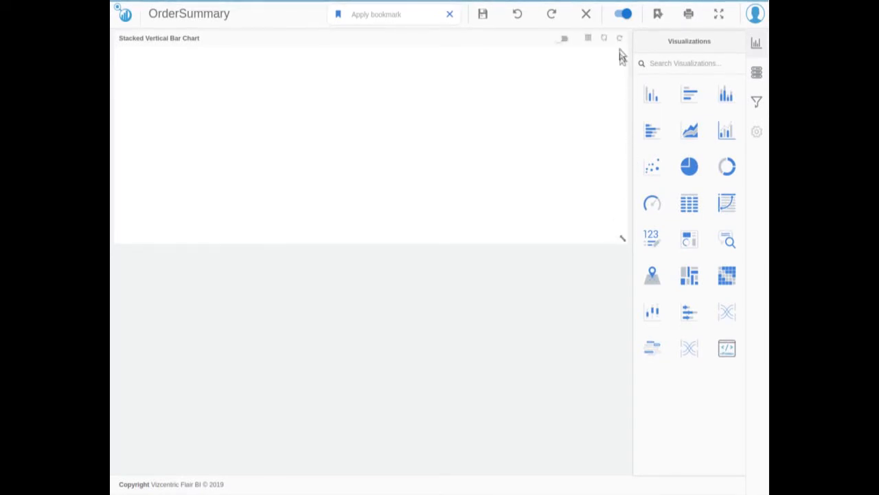
Build the stacked bar chart with category_name as dimension and number_of_orders, online_price and product_gross as measures.
left_click(619, 41)
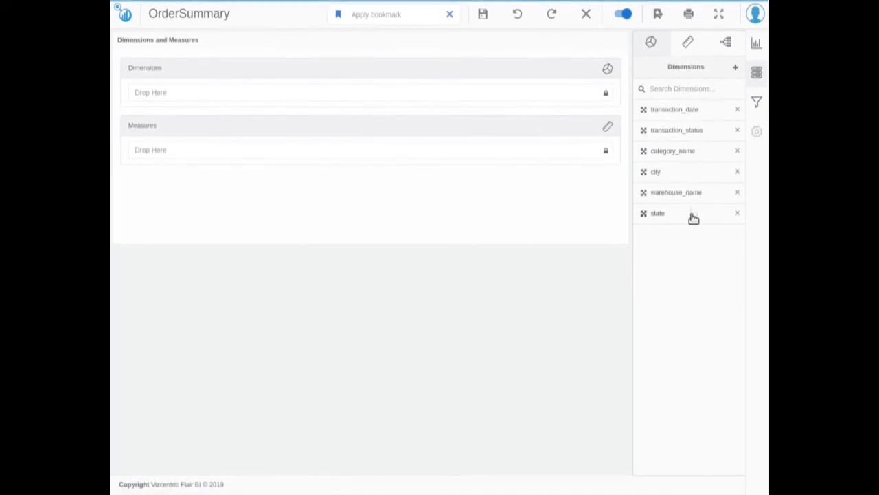
left_click_drag(665, 152, 511, 94)
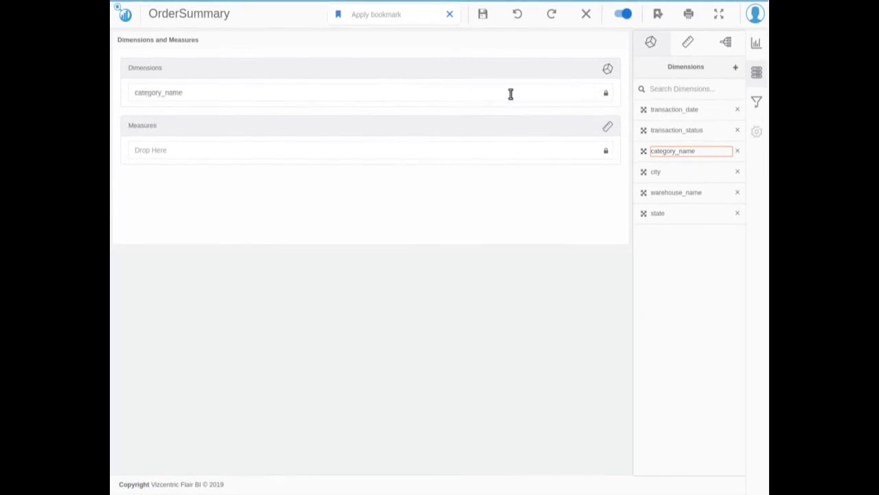
left_click(689, 44)
left_click_drag(656, 256, 497, 150)
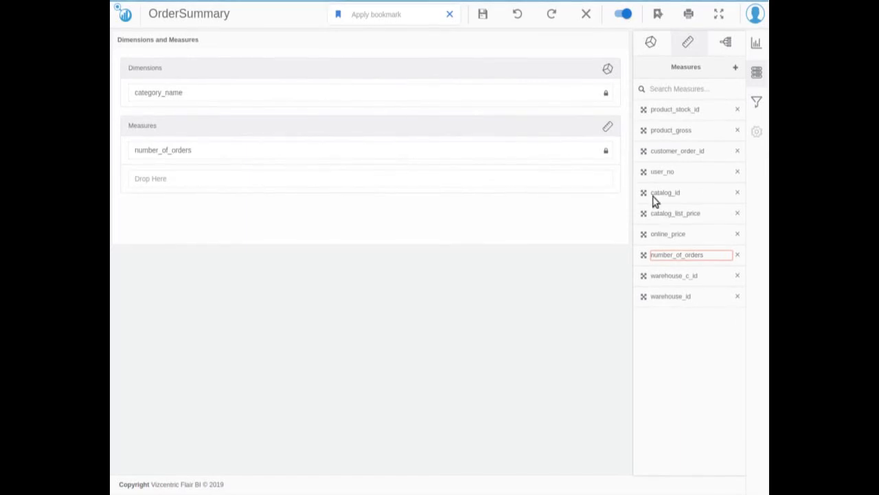
left_click_drag(638, 235, 512, 180)
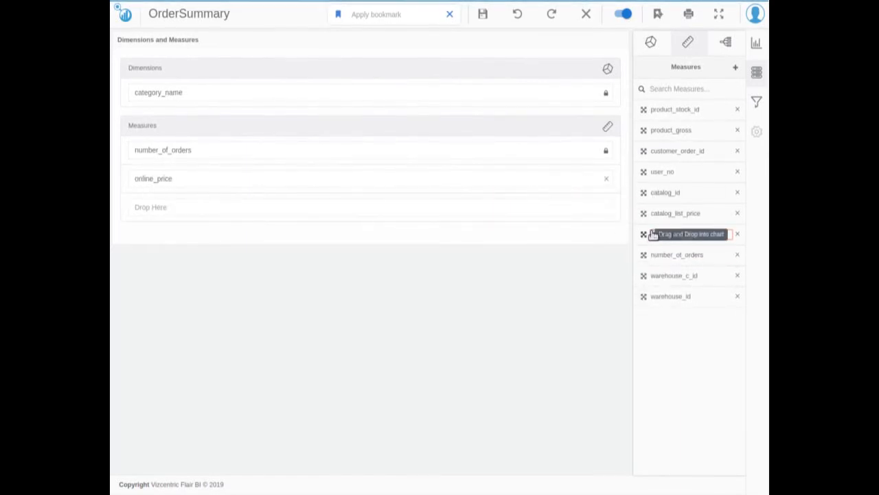
left_click_drag(678, 132, 501, 210)
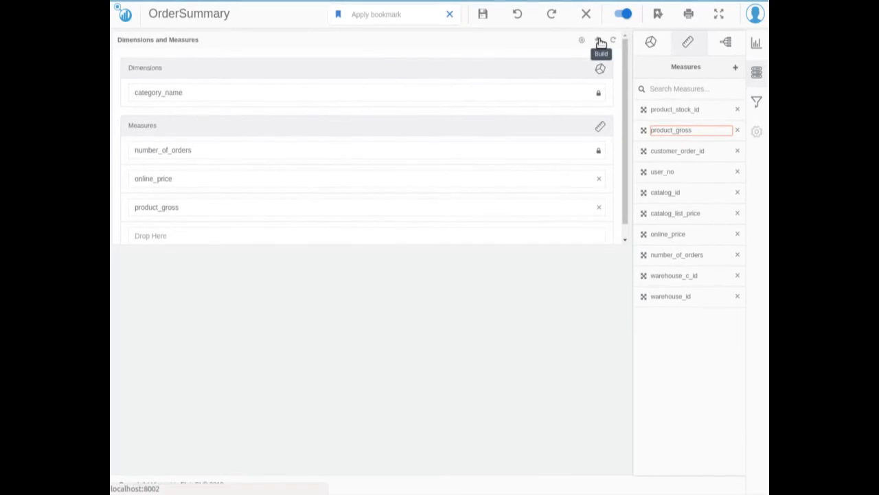
left_click(599, 42)
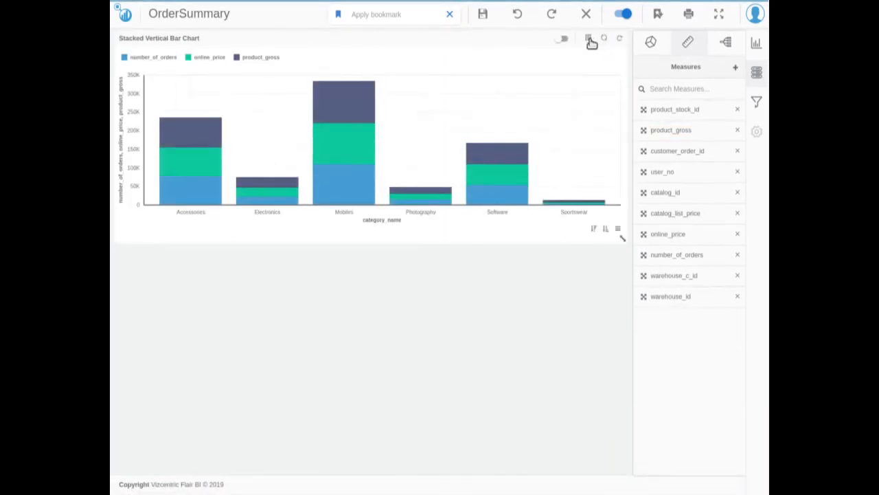
Change the stacked bar chart's title text to "Order Summary Bar Chart" in its settings.
left_click(589, 41)
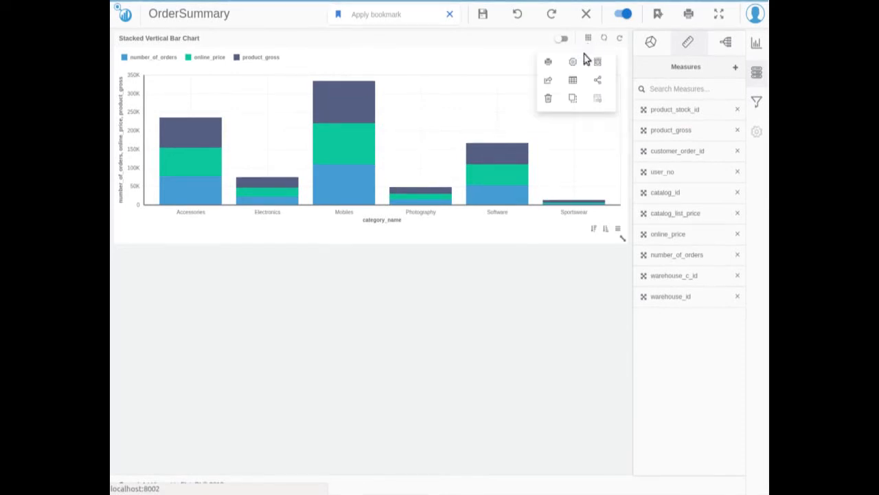
left_click(573, 64)
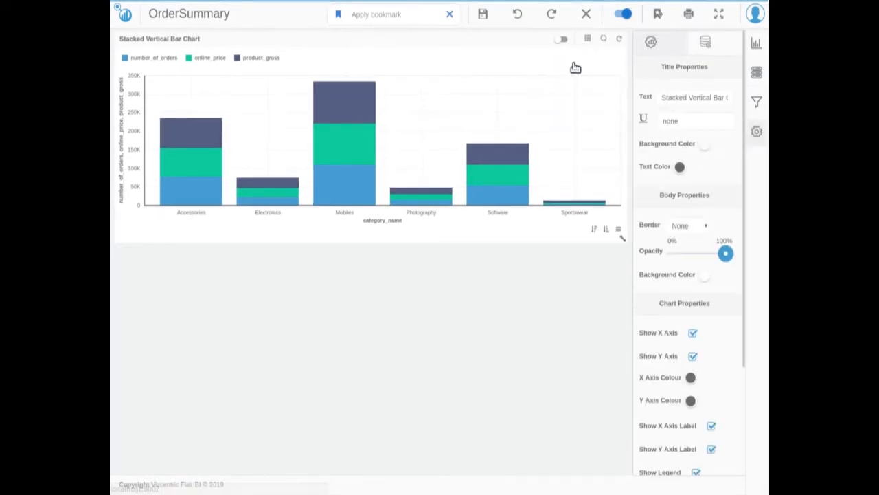
left_click(686, 97)
key("ctrl+a")
key("BackSpace")
type("Order Summary")
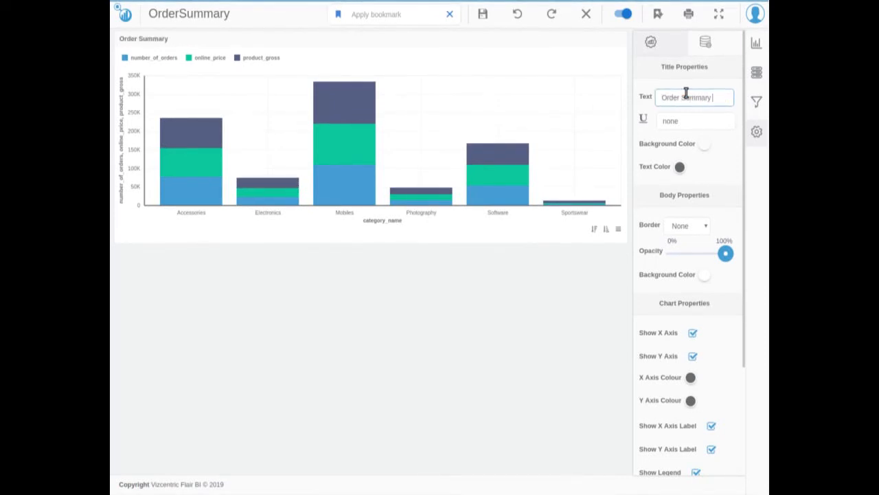
type(" Bar Chart")
In the bar chart's data properties, enable Value on Points for number_of_orders and set online_price's font size to 12.
left_click(705, 47)
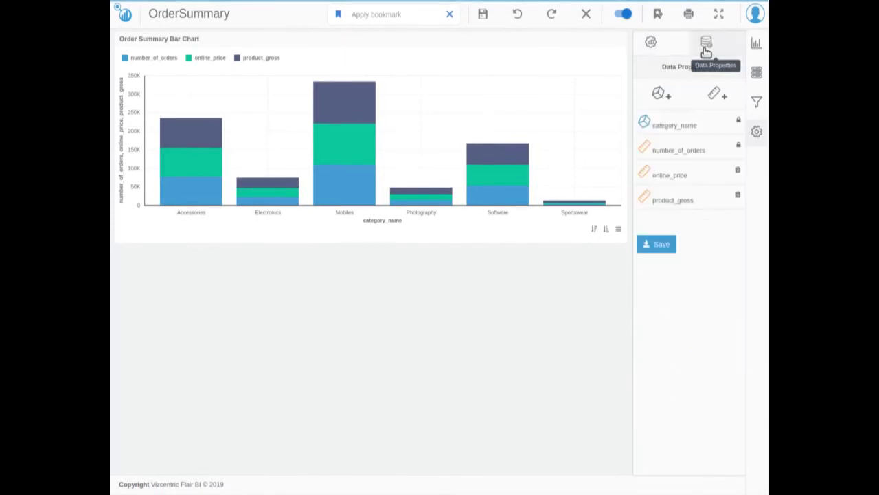
left_click(699, 150)
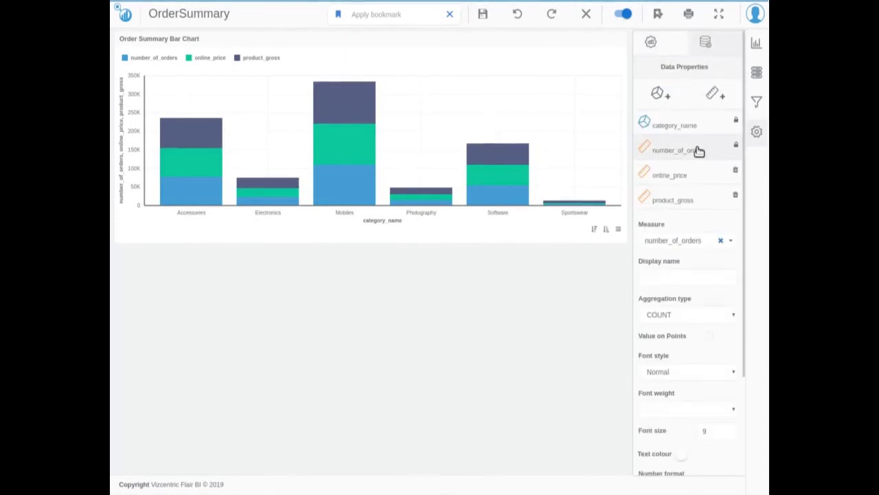
left_click(710, 337)
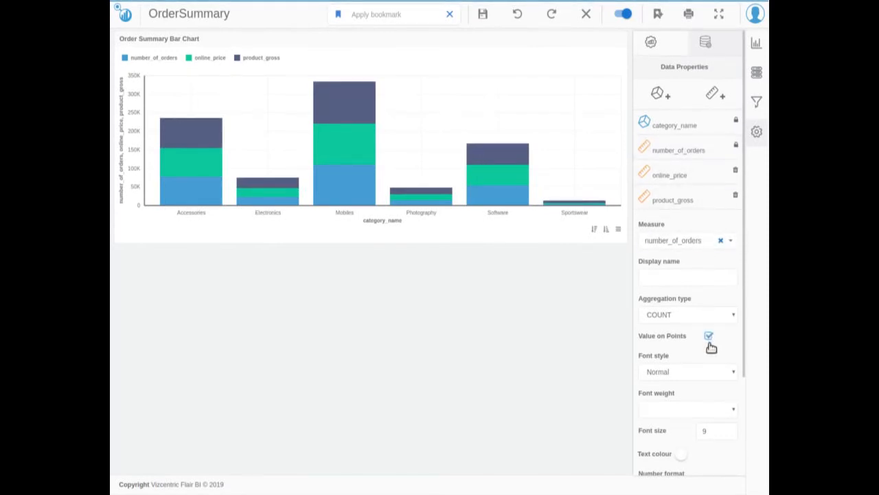
double_click(714, 429)
left_click(690, 177)
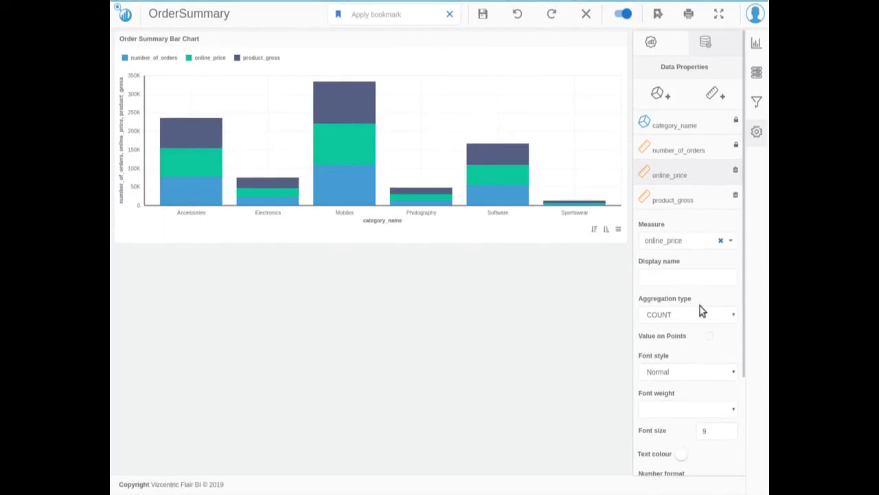
double_click(716, 435)
type("10")
Set the product_gross measure's font size to 12 and enable Value on Points for it.
left_click(688, 202)
double_click(710, 428)
type("12")
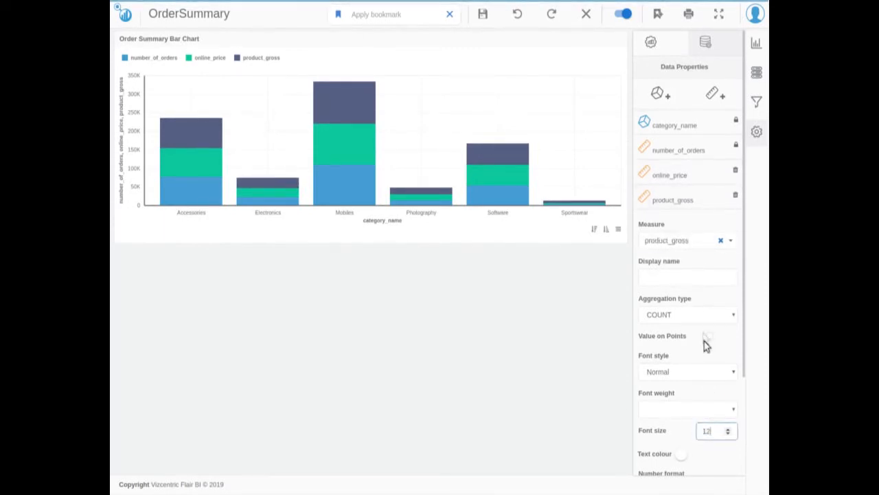
left_click(709, 335)
Enable Value on Points for the online_price measure and save the bar chart's data properties.
left_click(676, 175)
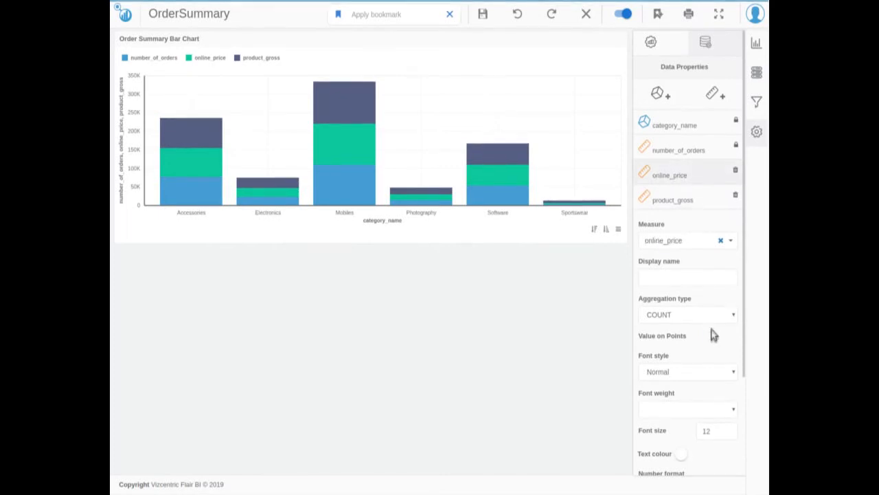
left_click(702, 316)
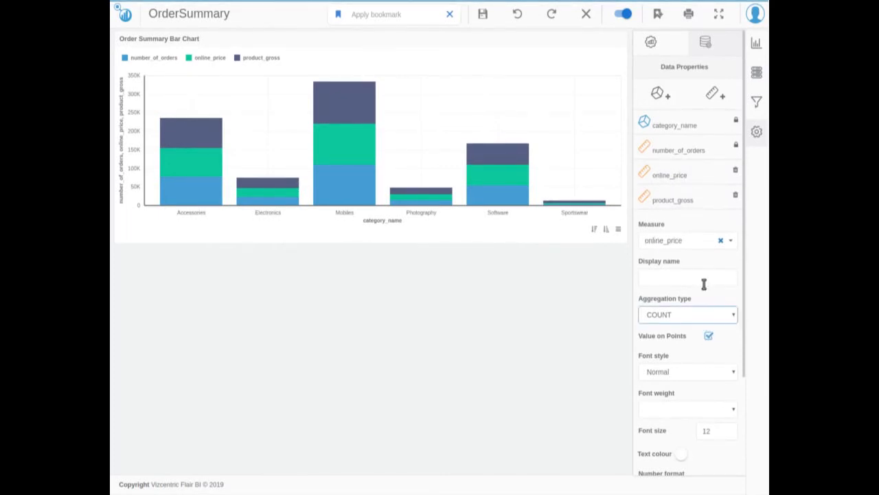
scroll(702, 285, "down", 3)
left_click(645, 467)
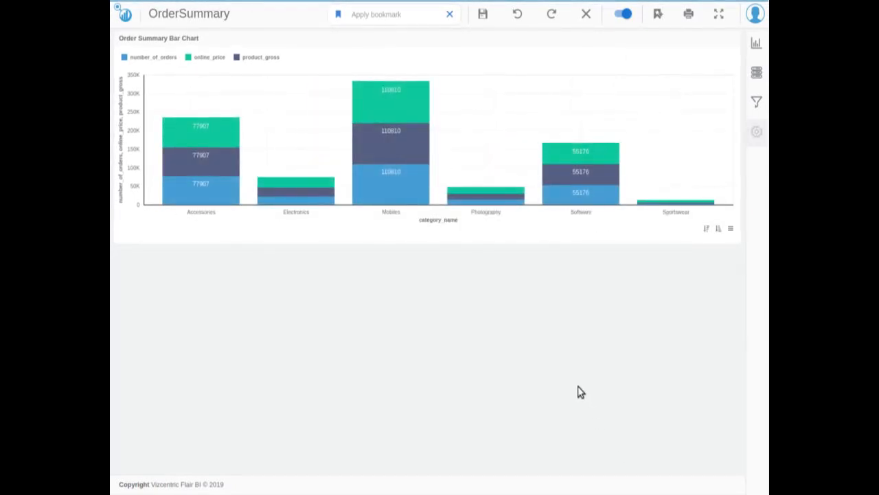
Add a Line Chart below the bar chart and enlarge it to span the canvas width.
left_click(756, 44)
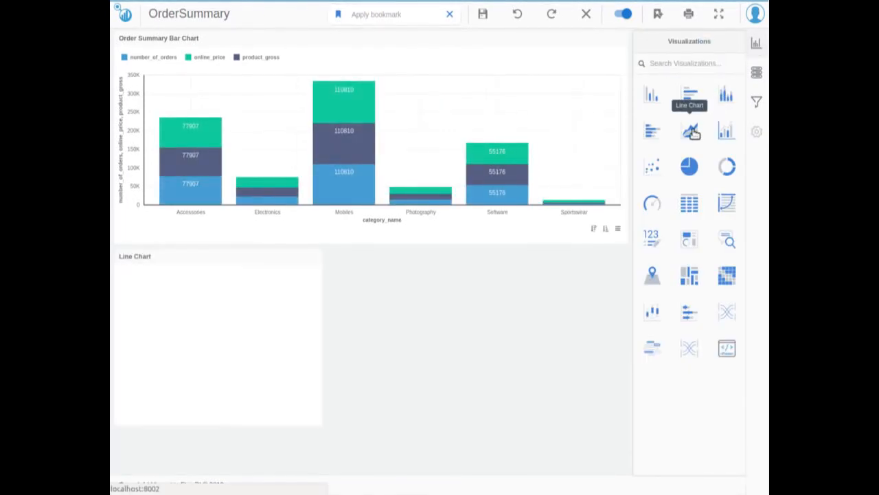
left_click_drag(315, 419, 620, 444)
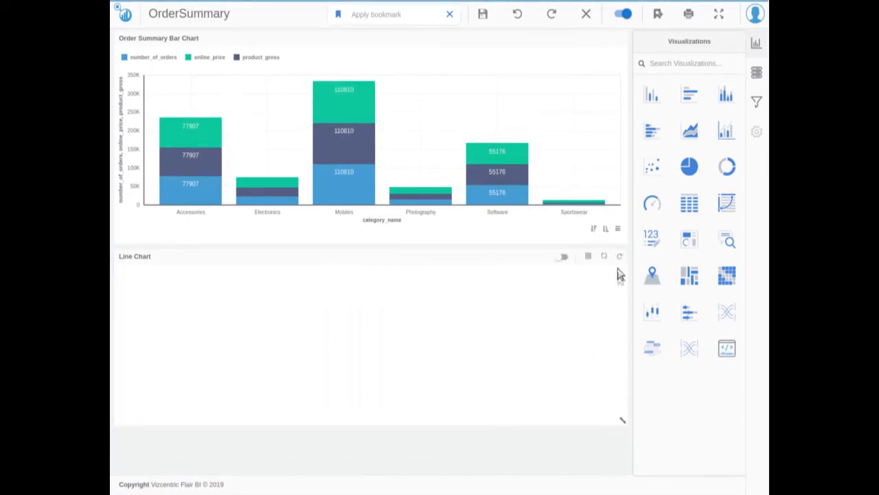
Build the line chart with transaction_status as dimension and number_of_orders and online_price as measures.
left_click(620, 261)
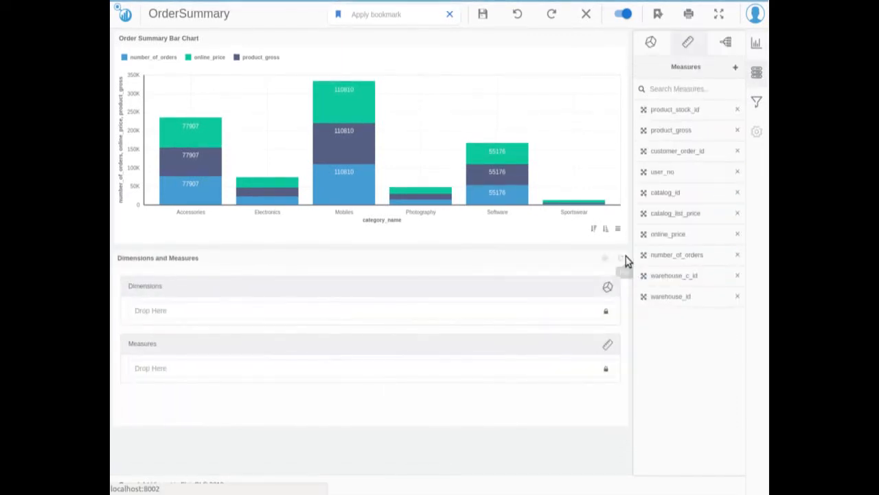
left_click_drag(676, 255, 501, 367)
left_click_drag(643, 233, 429, 397)
left_click(649, 52)
left_click_drag(683, 129, 431, 312)
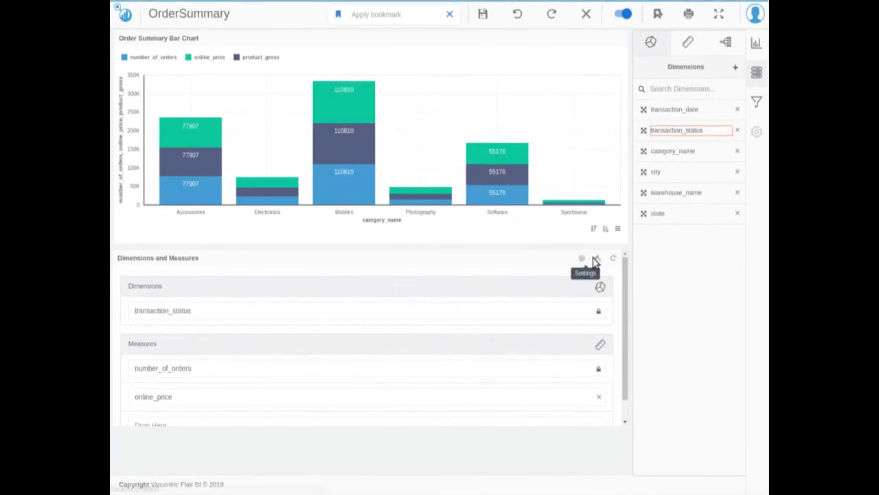
left_click(599, 259)
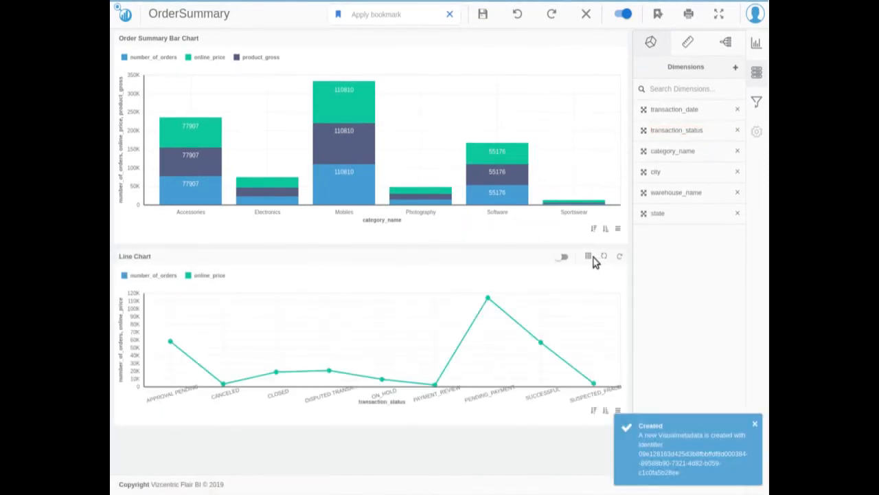
Set the aggregation type to SUM for the line chart's number_of_orders and online_price measures.
left_click(590, 260)
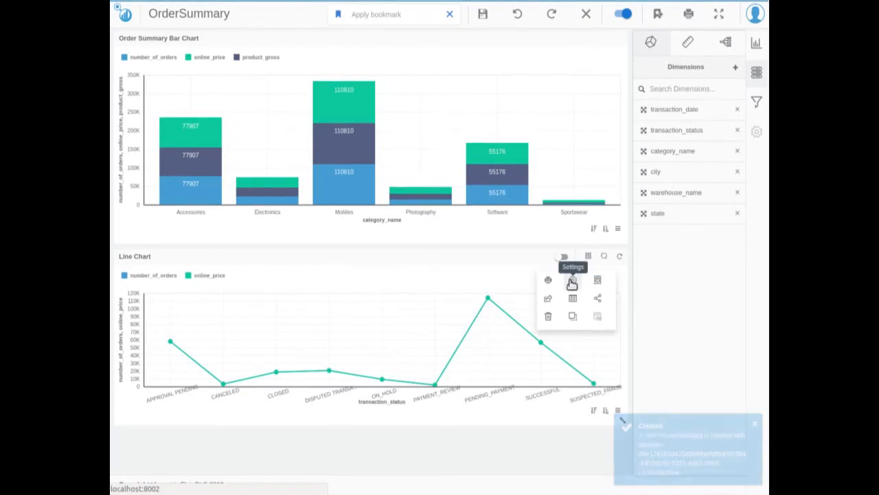
left_click(574, 282)
left_click(656, 292)
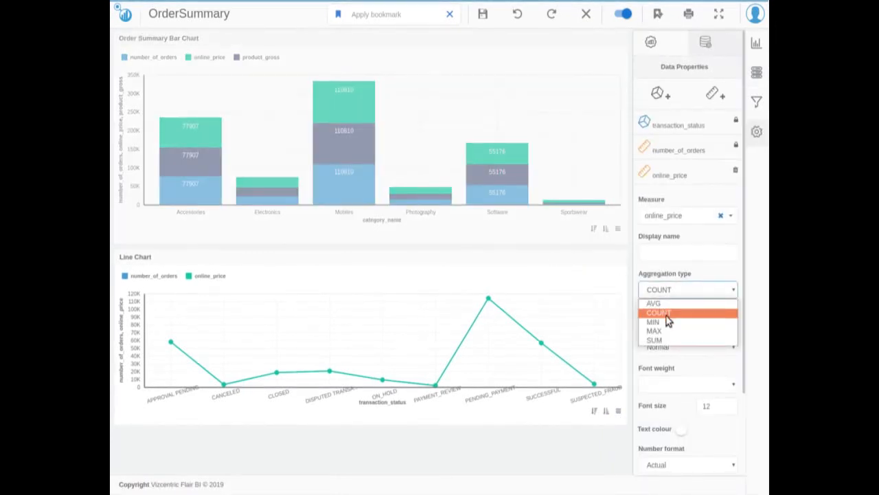
left_click(658, 339)
left_click(677, 151)
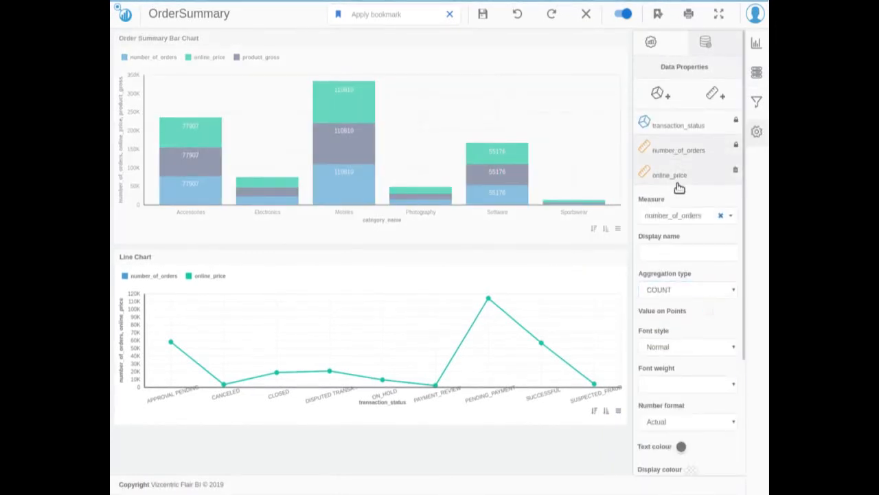
left_click(670, 289)
left_click(661, 340)
left_click(672, 177)
left_click(671, 289)
left_click(662, 340)
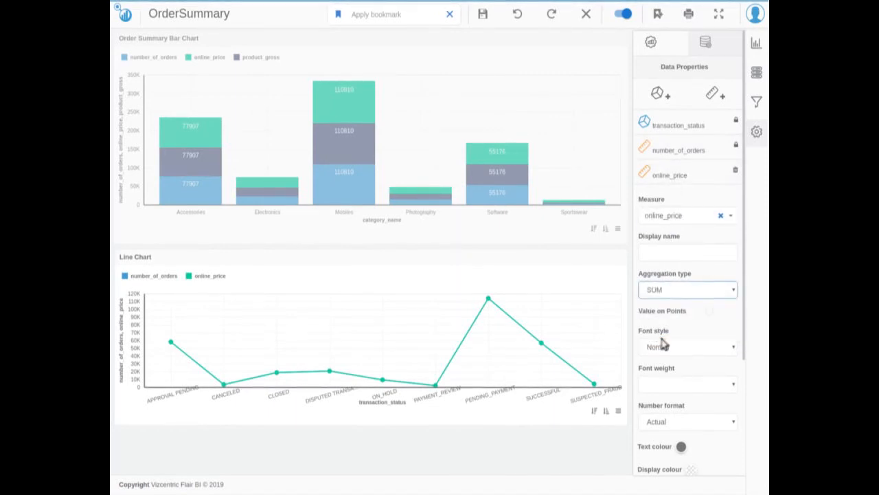
Enable Value on Points for both line chart measures and save the data properties.
left_click(709, 312)
left_click(689, 154)
left_click(709, 312)
scroll(698, 420, "down", 3)
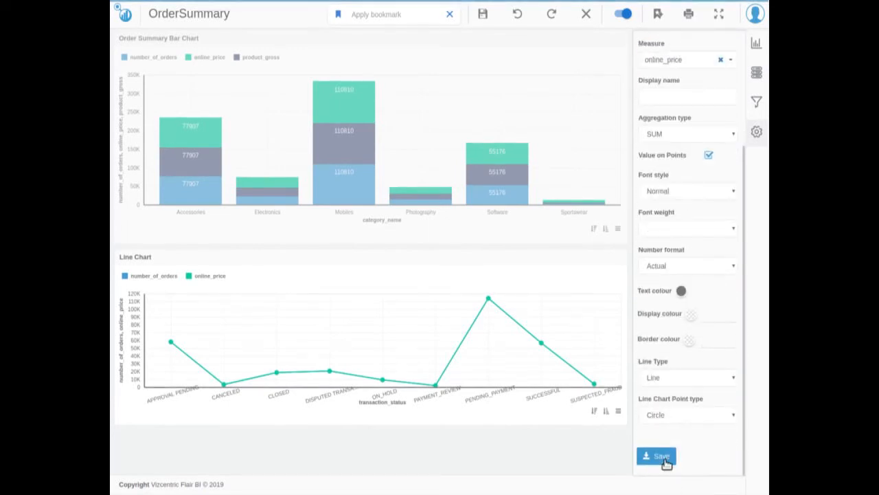
left_click(662, 457)
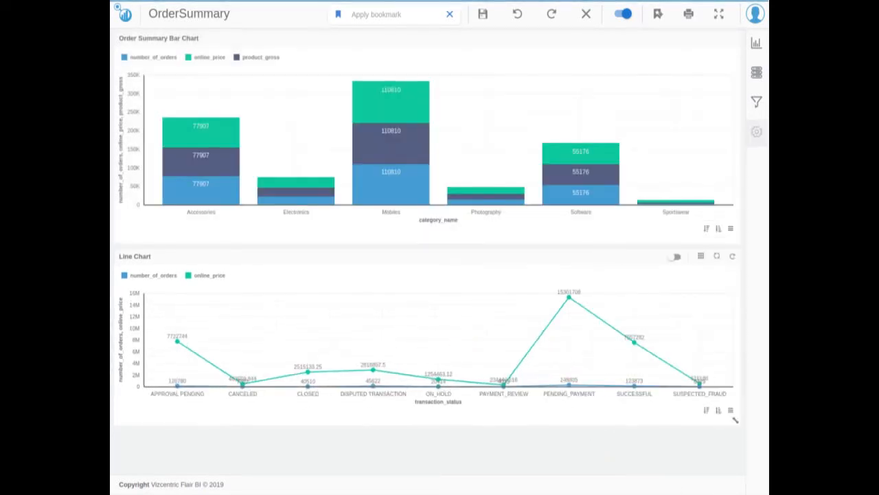
Start a new hierarchy and name it "Order Summary Hierarchy".
left_click(755, 72)
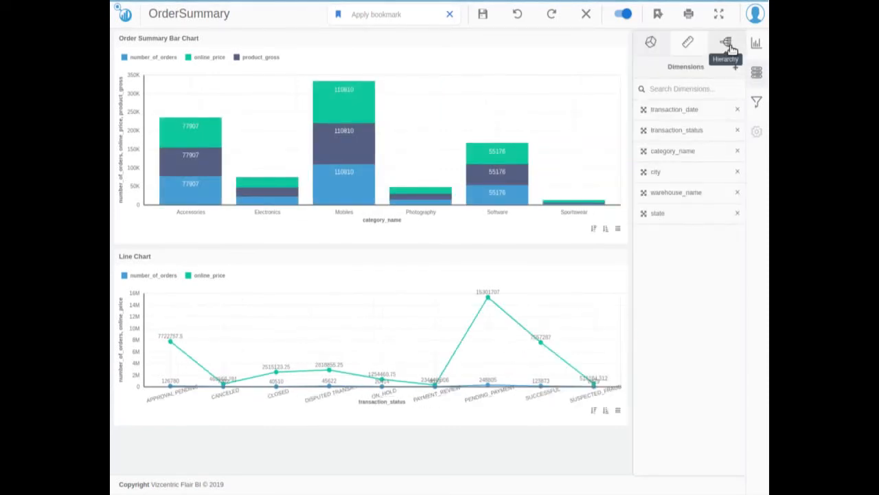
left_click(727, 44)
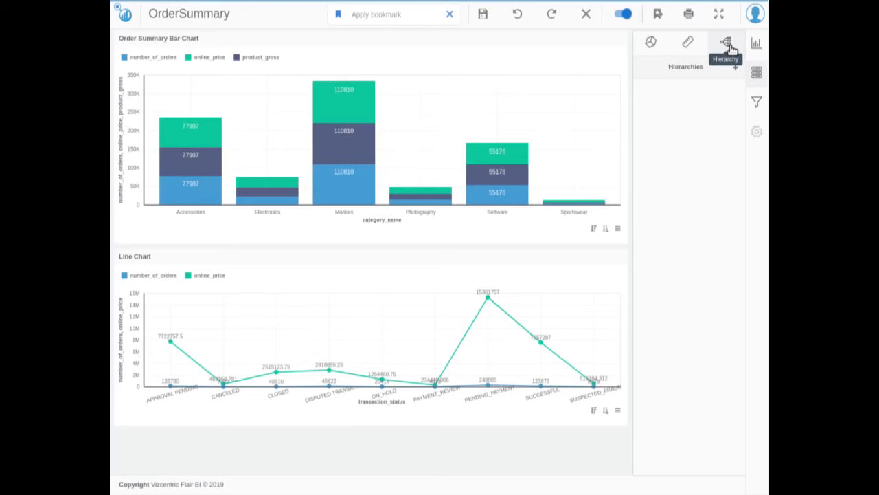
left_click(735, 68)
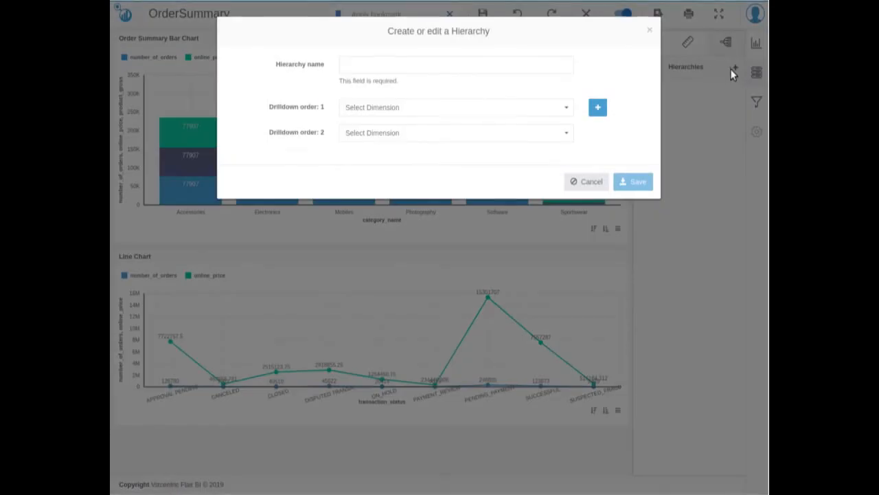
left_click(557, 65)
type("Order Summary Hierarchy")
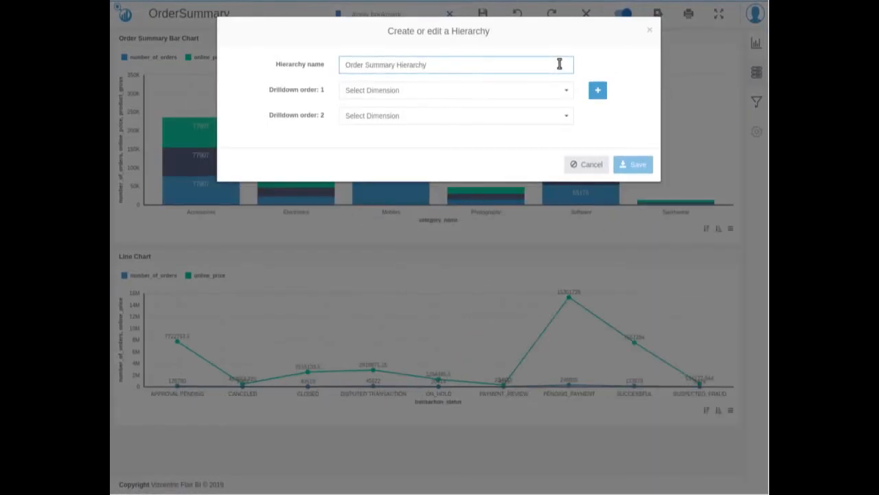
Set the hierarchy's first drilldown level to category_name and the second to transaction_status.
left_click(541, 96)
left_click(515, 148)
left_click(530, 118)
left_click(514, 161)
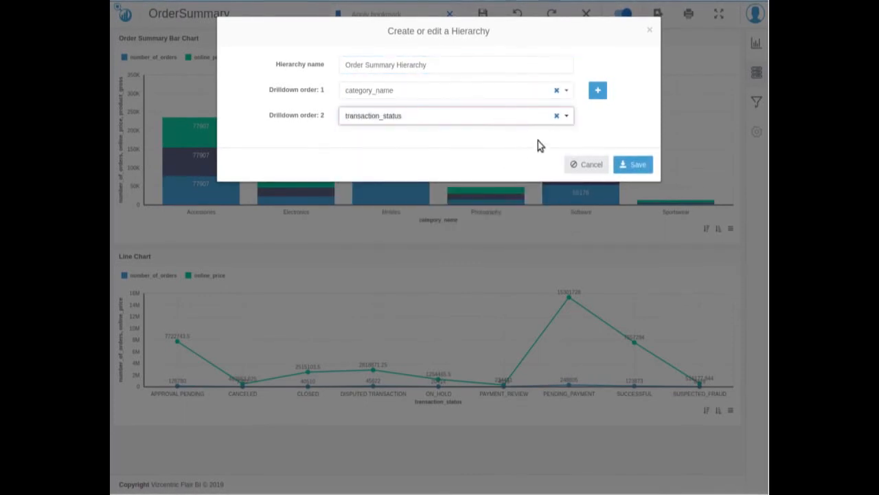
Add warehouse_name as the third drilldown level and city as the fourth, and save the hierarchy.
left_click(597, 97)
left_click(543, 143)
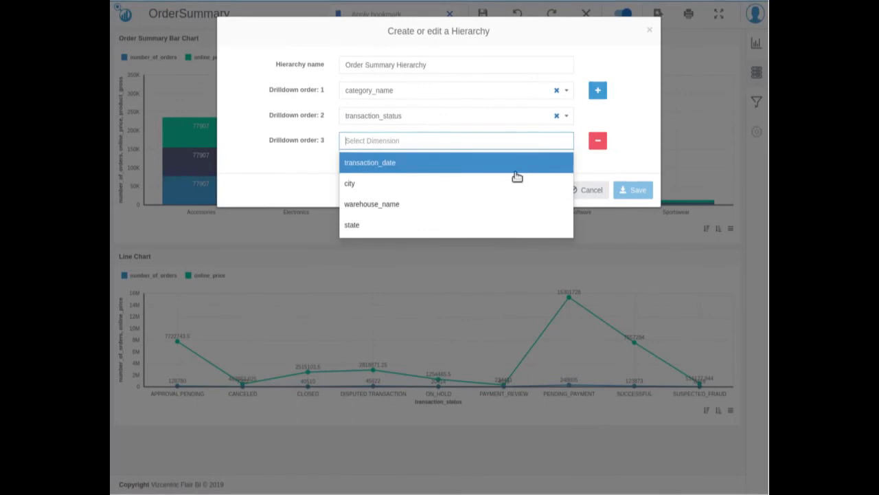
left_click(494, 204)
left_click(600, 92)
left_click(532, 168)
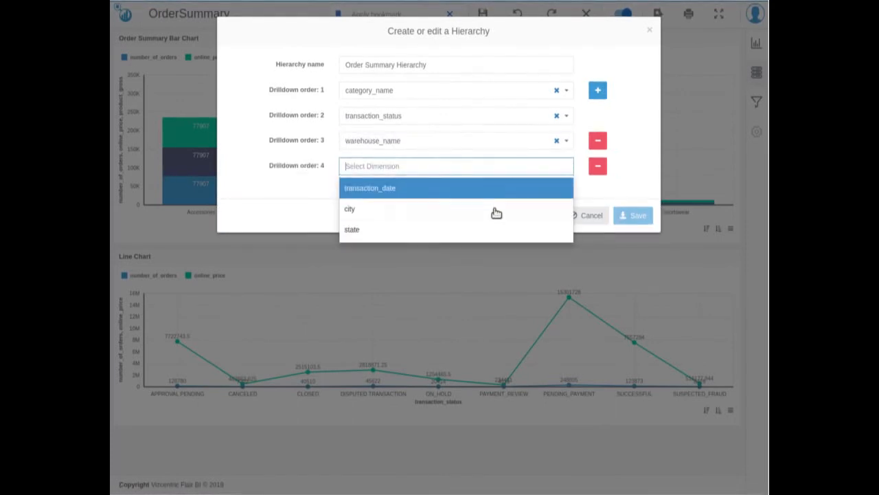
left_click(493, 216)
left_click(633, 215)
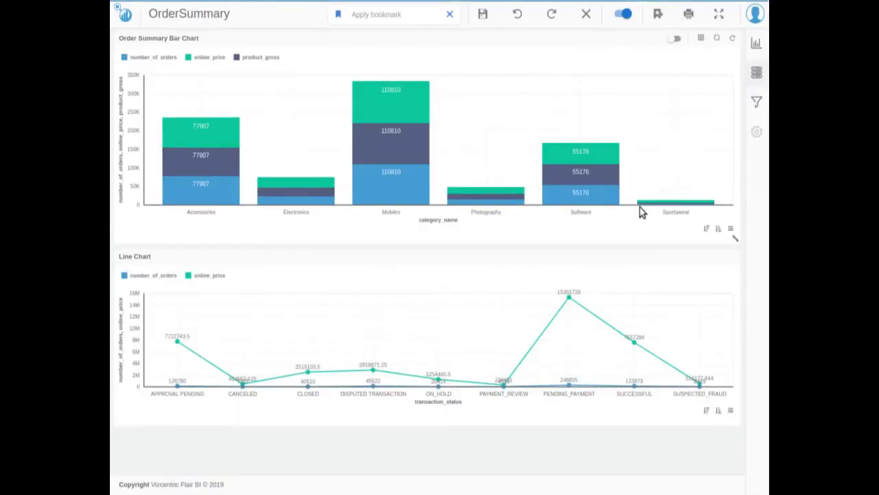
Assign Order Summary Hierarchy to the bar chart's category_name dimension and save its data properties.
left_click(702, 41)
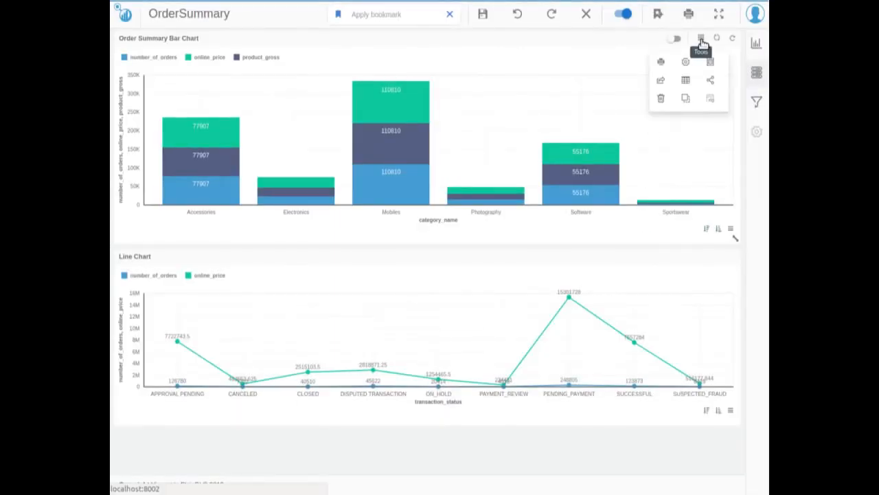
left_click(686, 63)
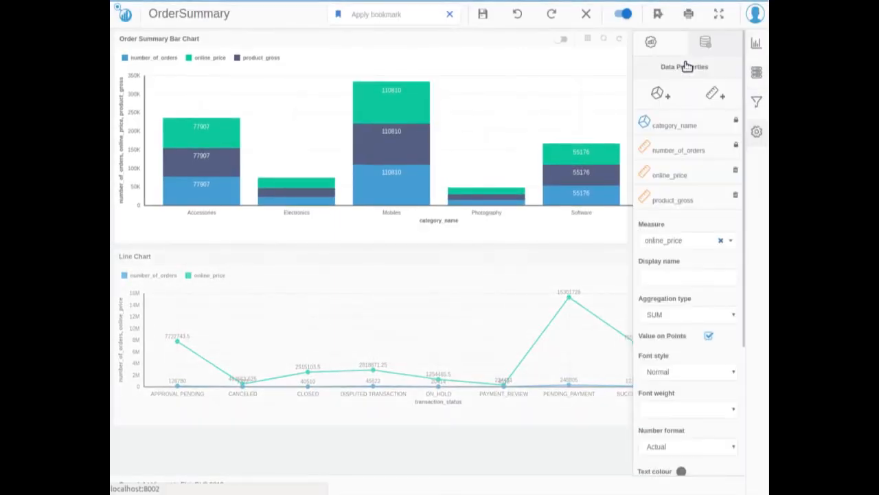
left_click(701, 131)
left_click(690, 277)
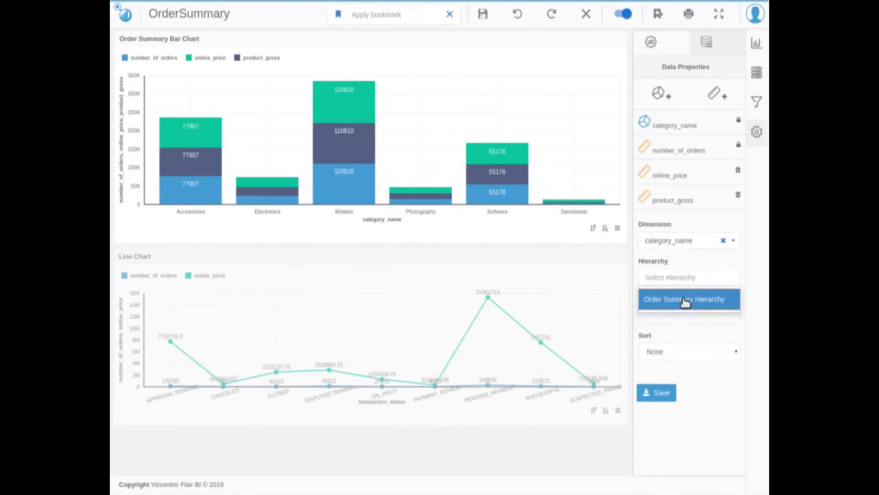
left_click(685, 300)
left_click(658, 392)
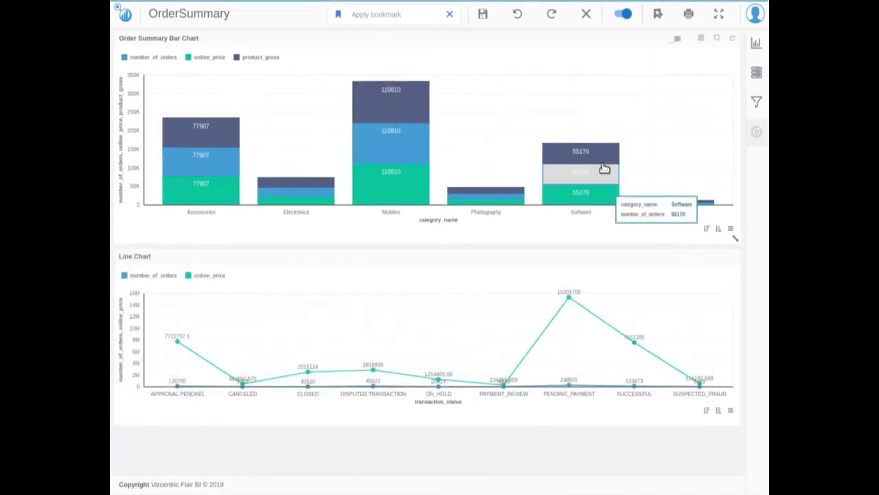
Try the bar chart's drilldown twice on the Photography and Software categories, resetting the dashboard filters each time.
left_click(588, 147)
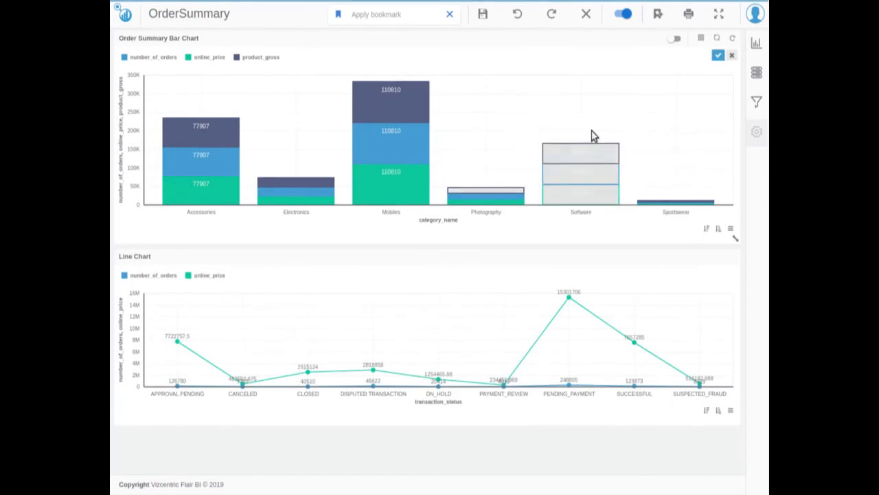
left_click(718, 56)
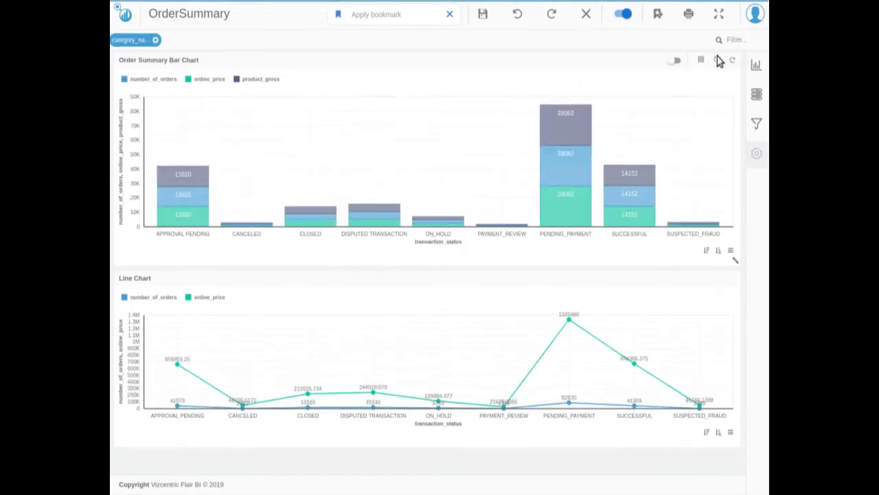
left_click(587, 18)
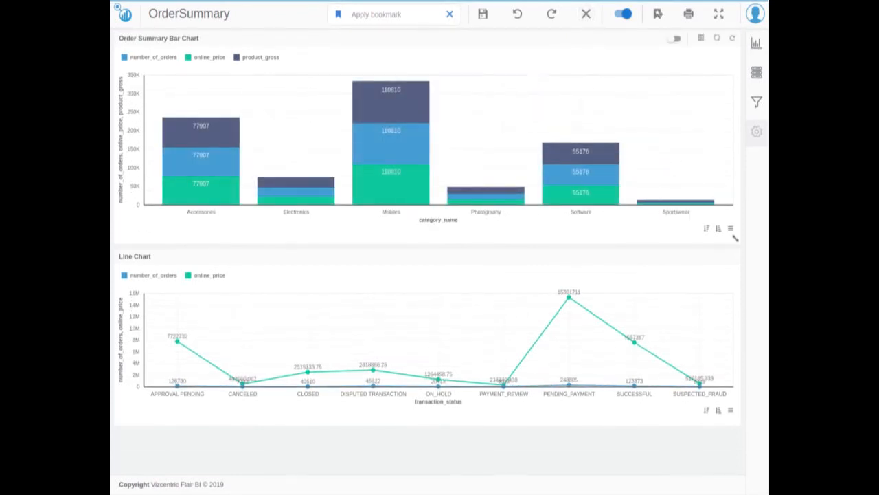
mouse_move(624, 114)
left_mouse_down()
mouse_move(455, 151)
mouse_move(629, 194)
mouse_move(621, 125)
left_mouse_up()
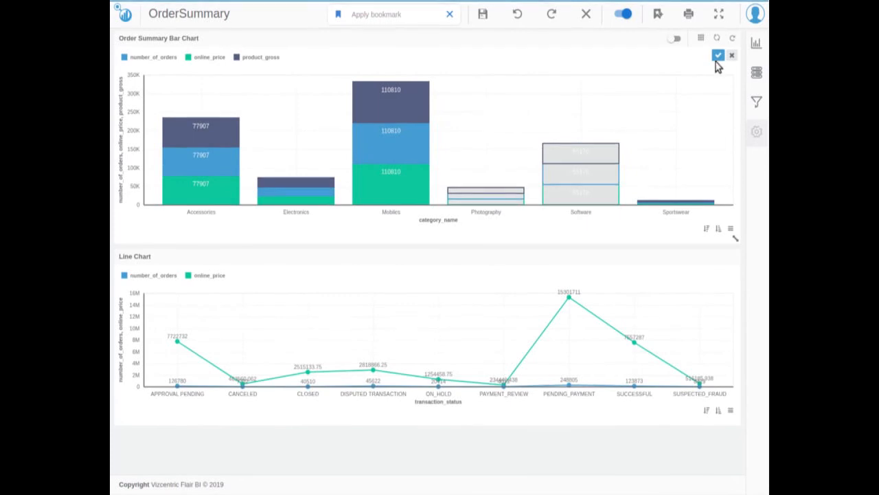
left_click(718, 57)
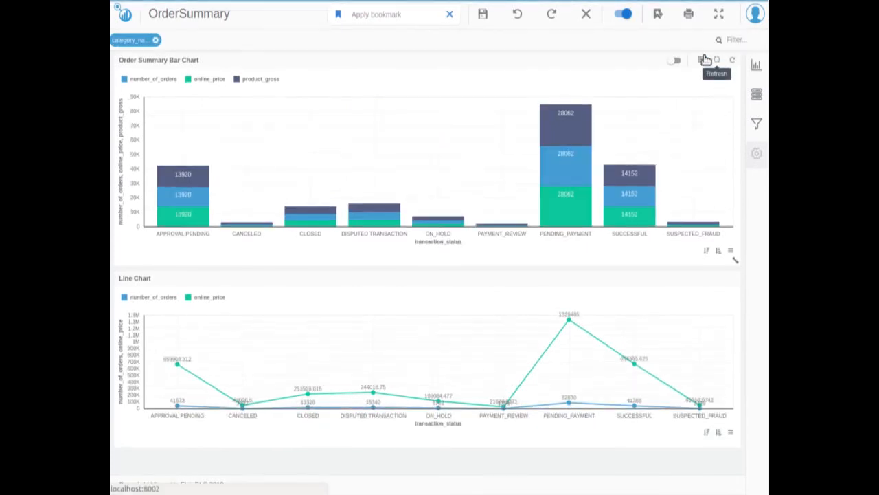
left_click(586, 15)
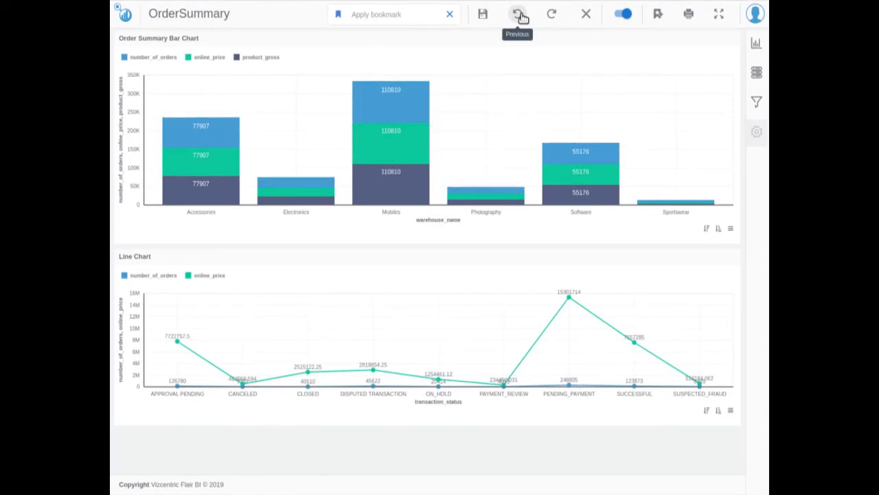
Step back twice through the previous dashboard filter states and reset the filters.
left_click(519, 15)
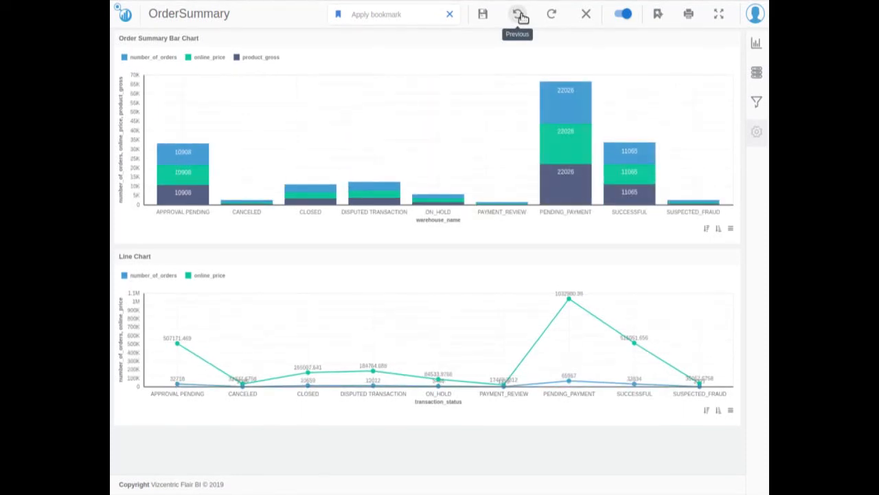
left_click(519, 15)
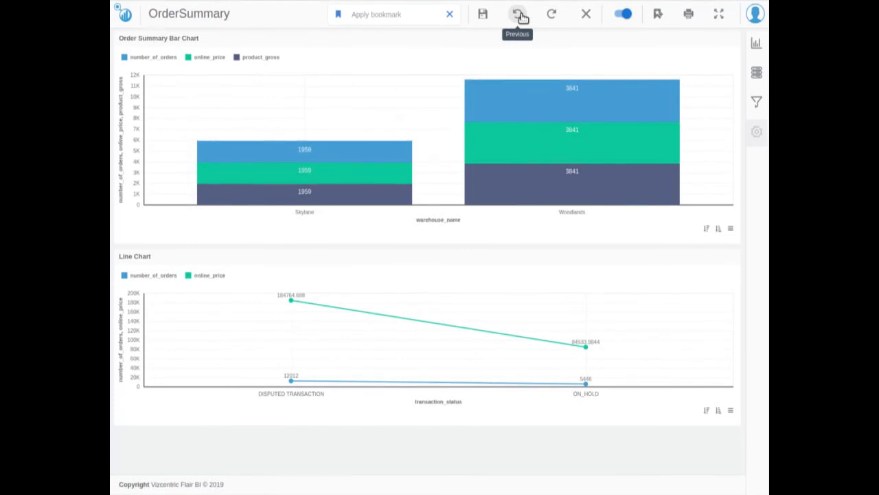
left_click(586, 15)
Filter the bar chart to Photography and Software and save that view as a bookmark named "Order Summary Fav Bookmark".
mouse_move(501, 121)
left_mouse_down()
mouse_move(518, 206)
mouse_move(604, 128)
mouse_move(558, 114)
left_mouse_up()
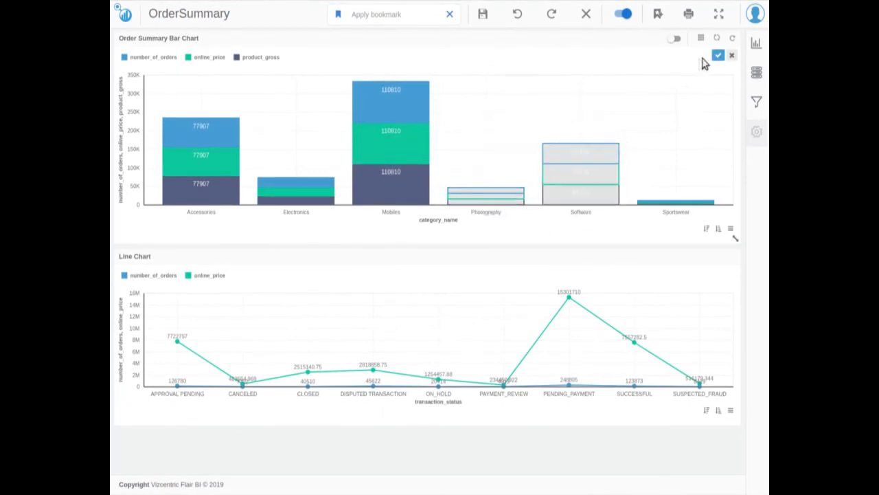
left_click(718, 55)
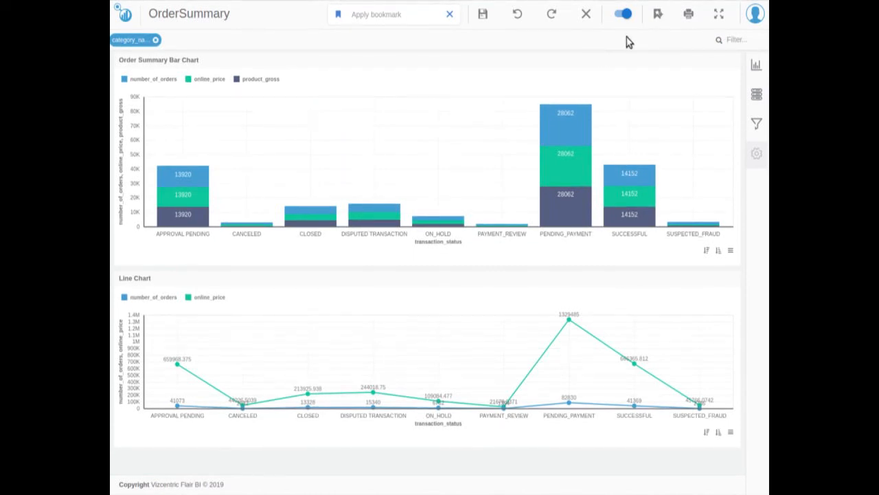
left_click(660, 18)
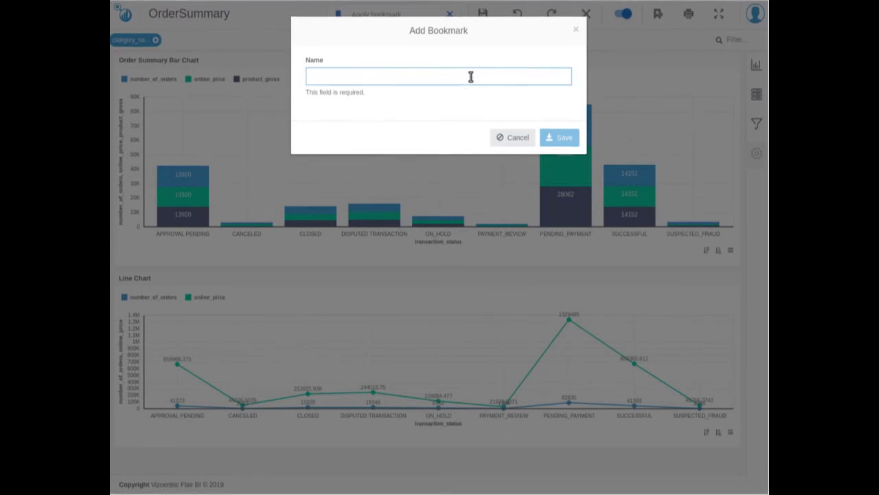
type("Order Summary Fav")
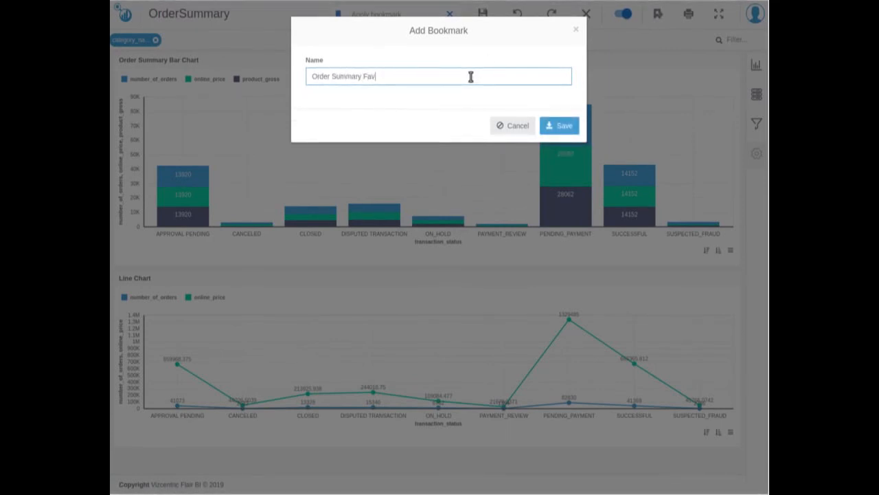
type(" Bookmark")
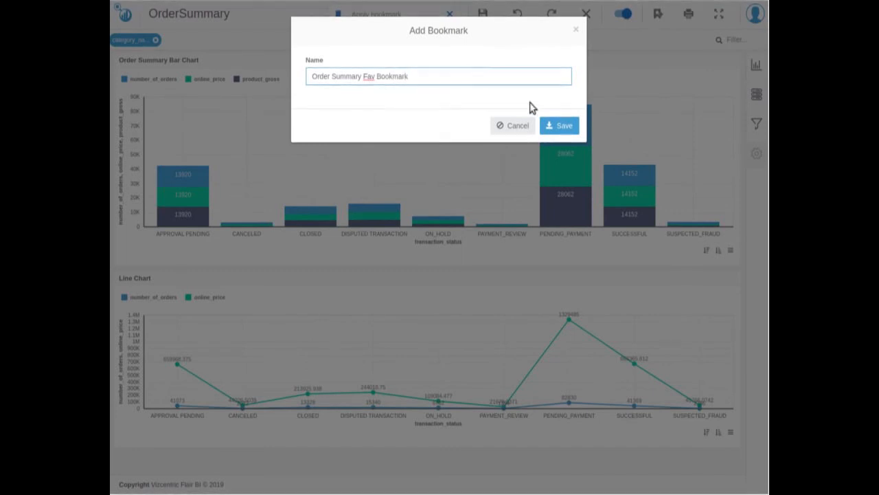
left_click(556, 127)
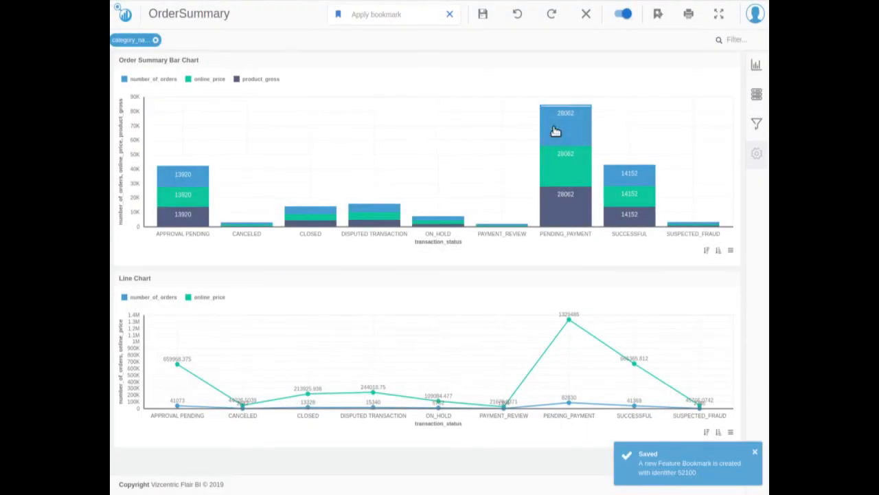
Reset the filters to reapply Order Summary Fav Bookmark, and drill the bar chart down into the CLOSED status.
left_click(586, 18)
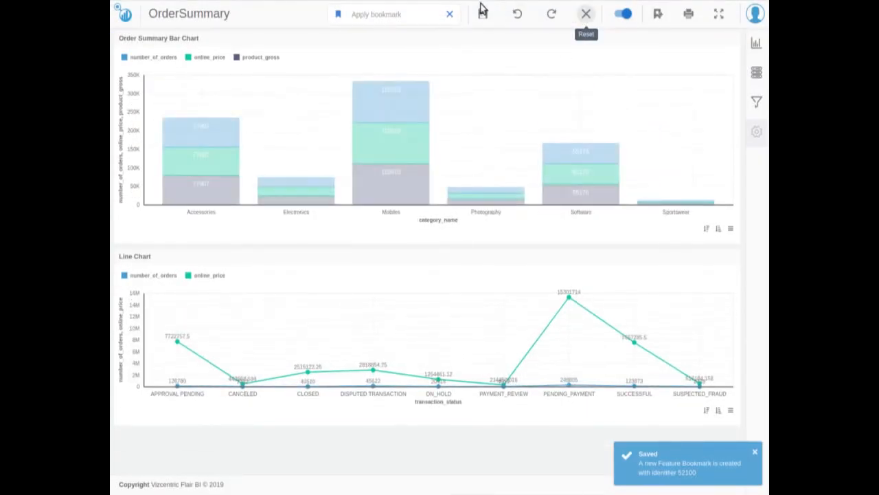
left_click(425, 16)
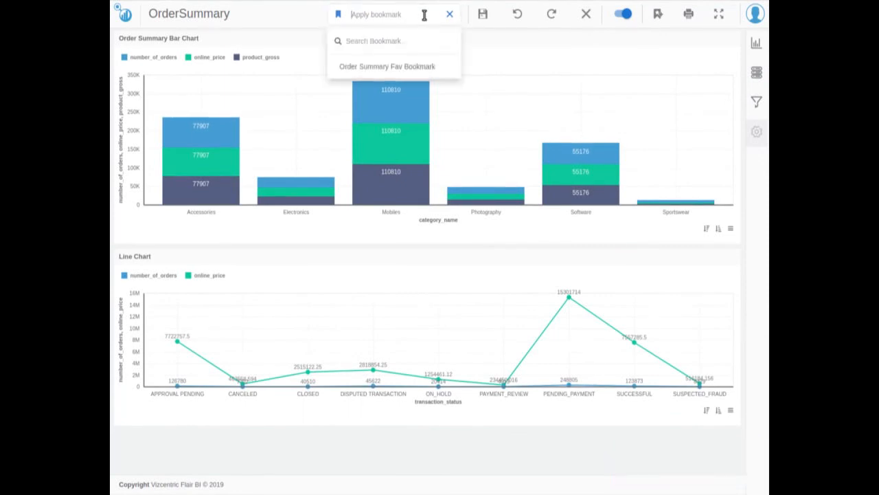
left_click(422, 66)
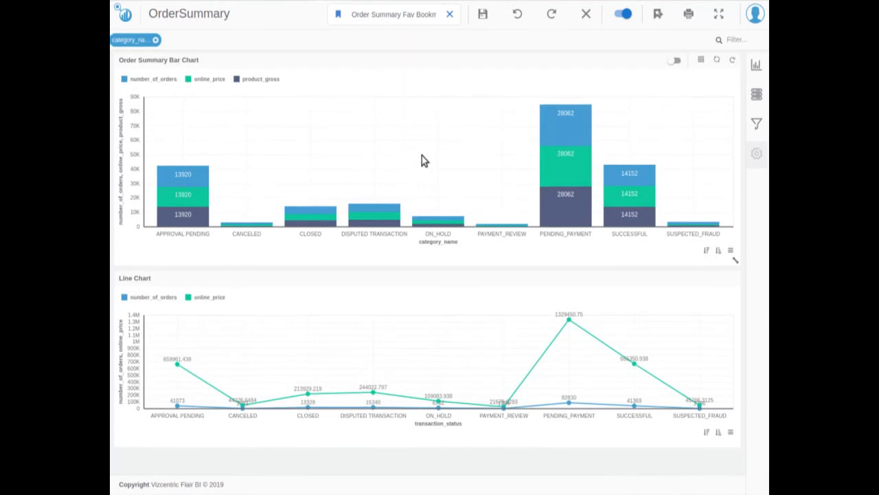
left_click(328, 215)
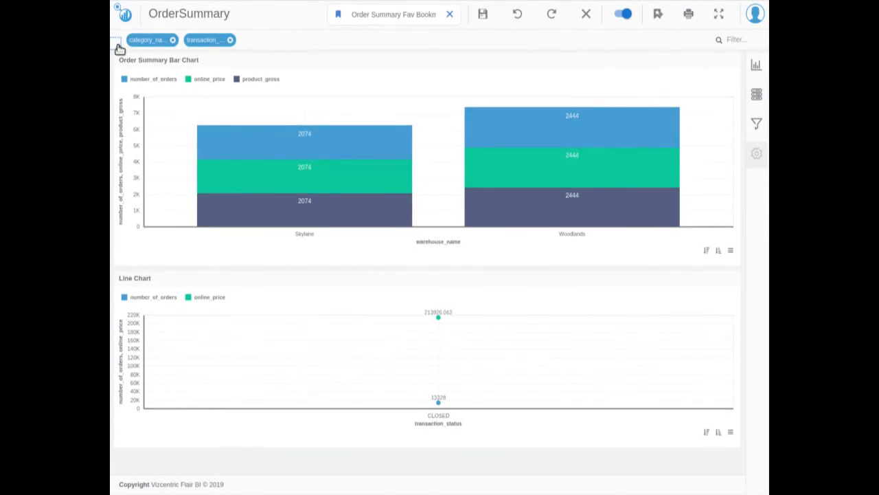
Return to the home page and open the OrderSummary view from the recently accessed bookmarks.
left_click(123, 15)
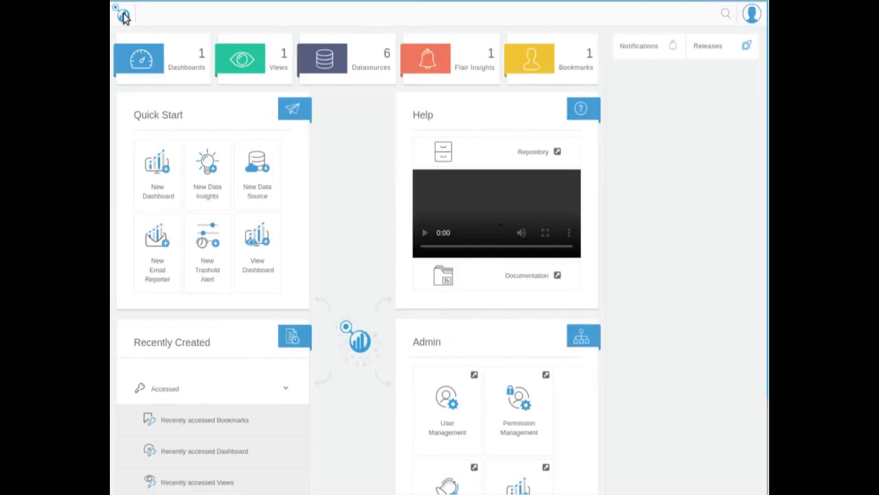
left_click(226, 424)
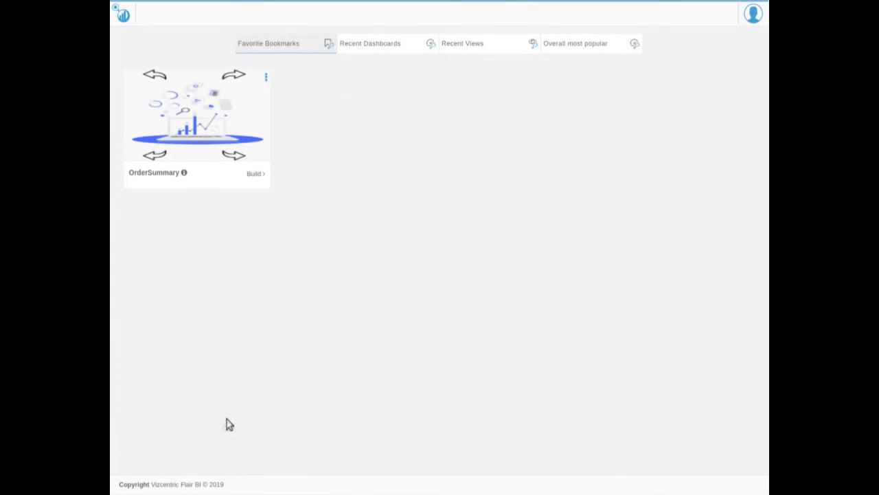
left_click(254, 176)
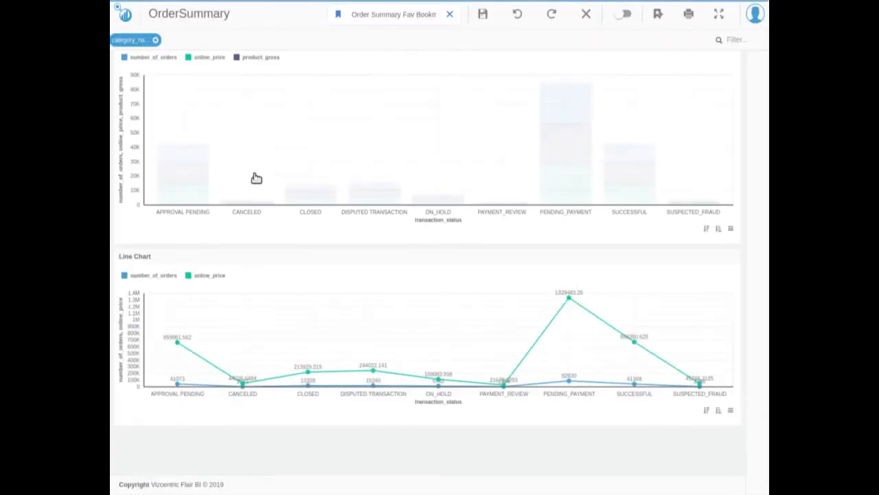